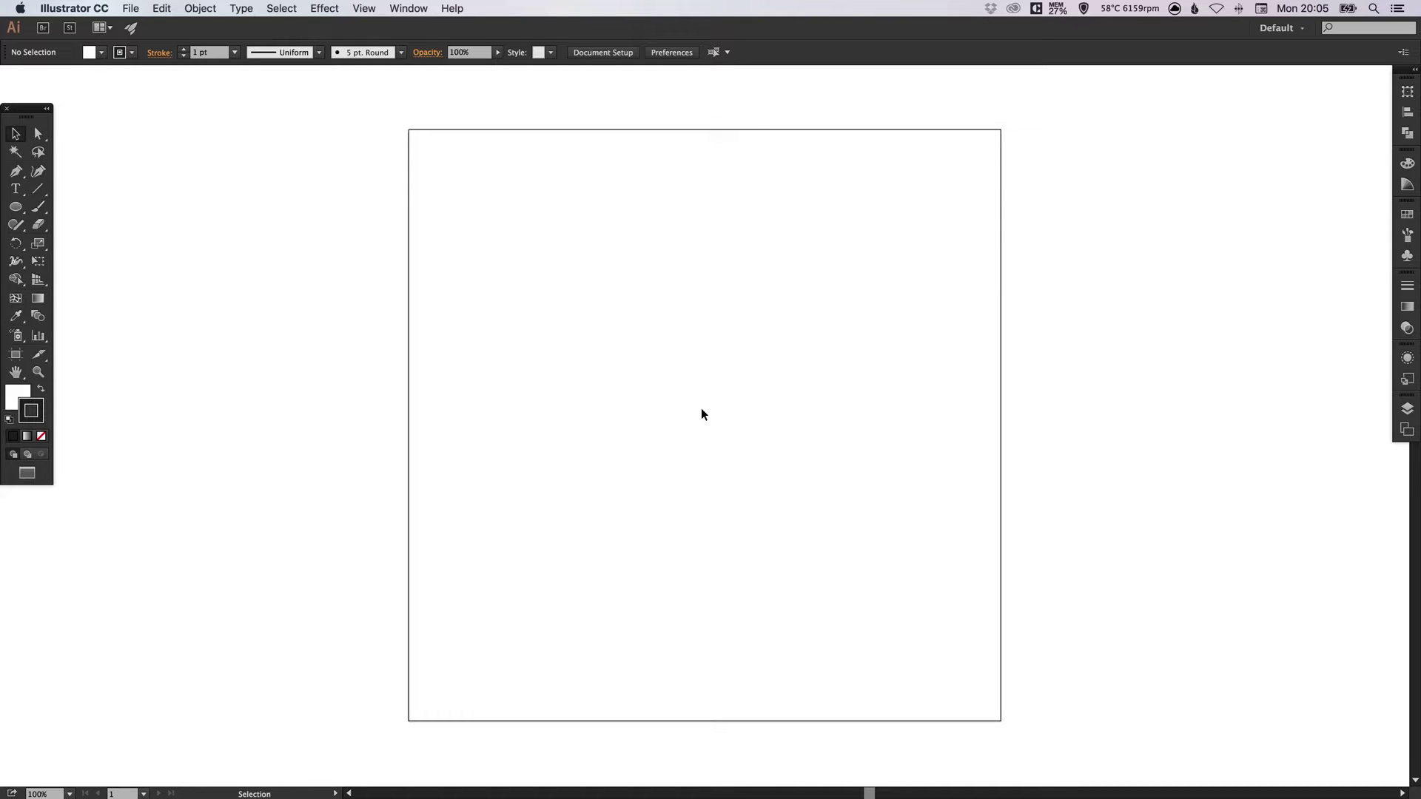
Create a 600 × 600 px circle with the Ellipse tool
left_click(15, 208)
left_click(544, 289)
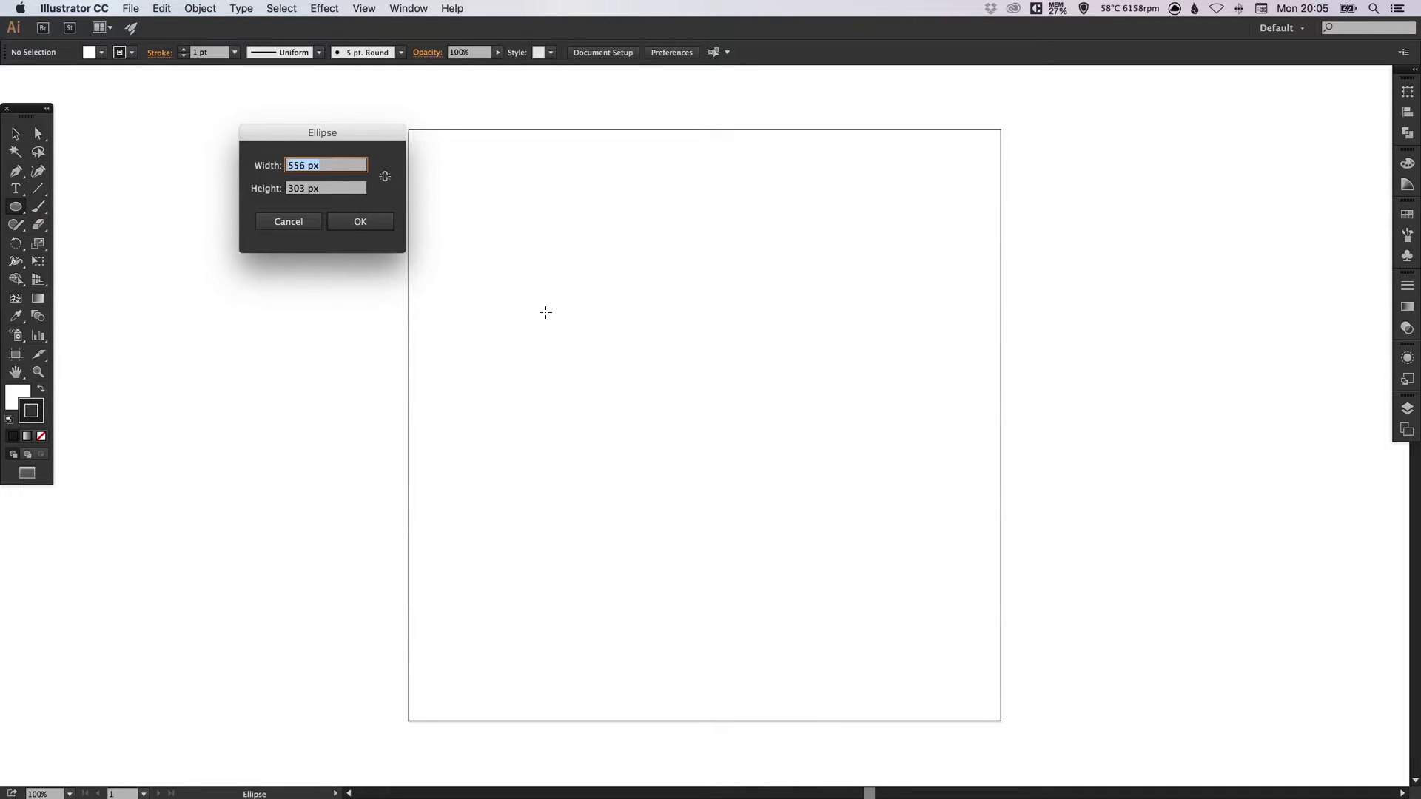
type("600")
key("Tab")
type("600")
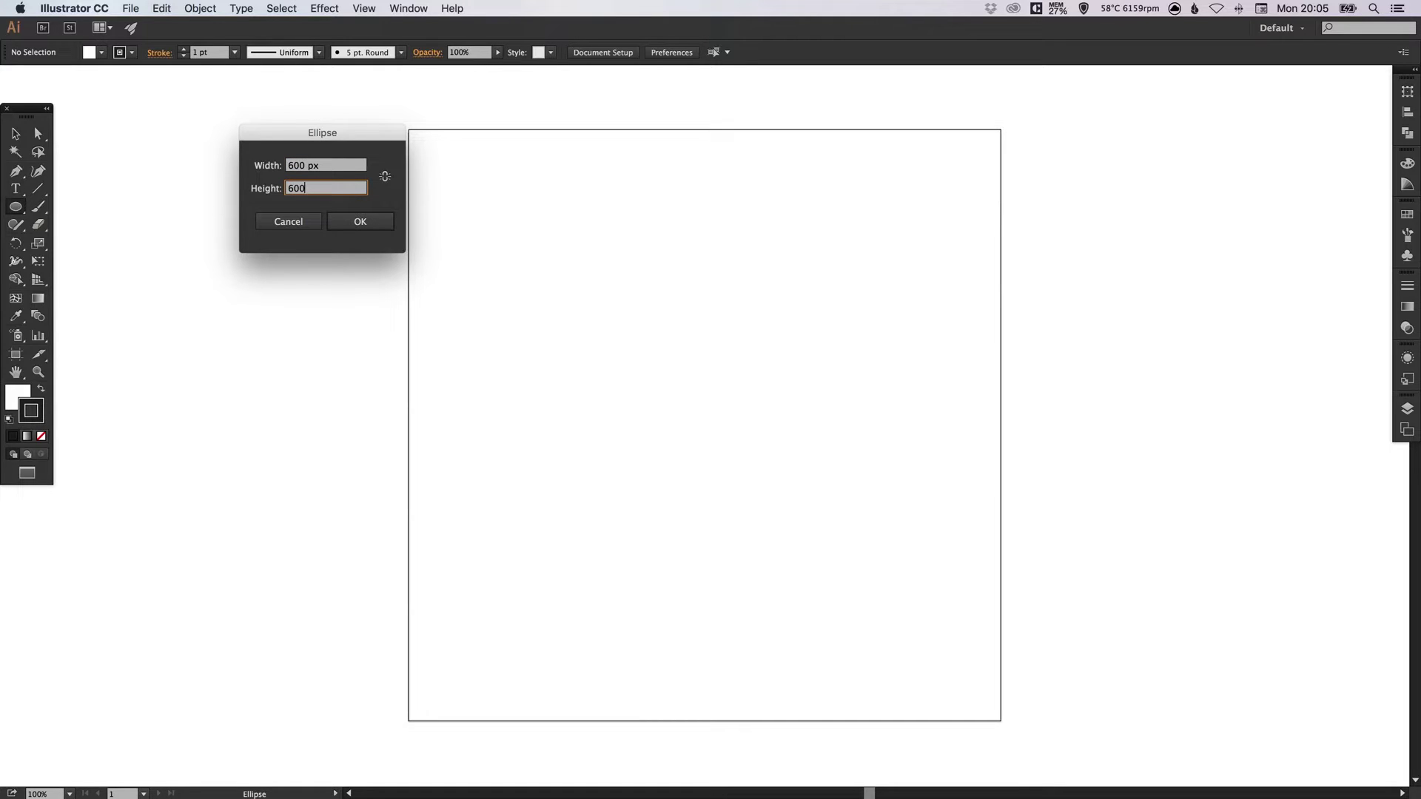
key("Return")
Move the circle onto the artboard, remove its stroke, and fill it yellow ffd972
key("v")
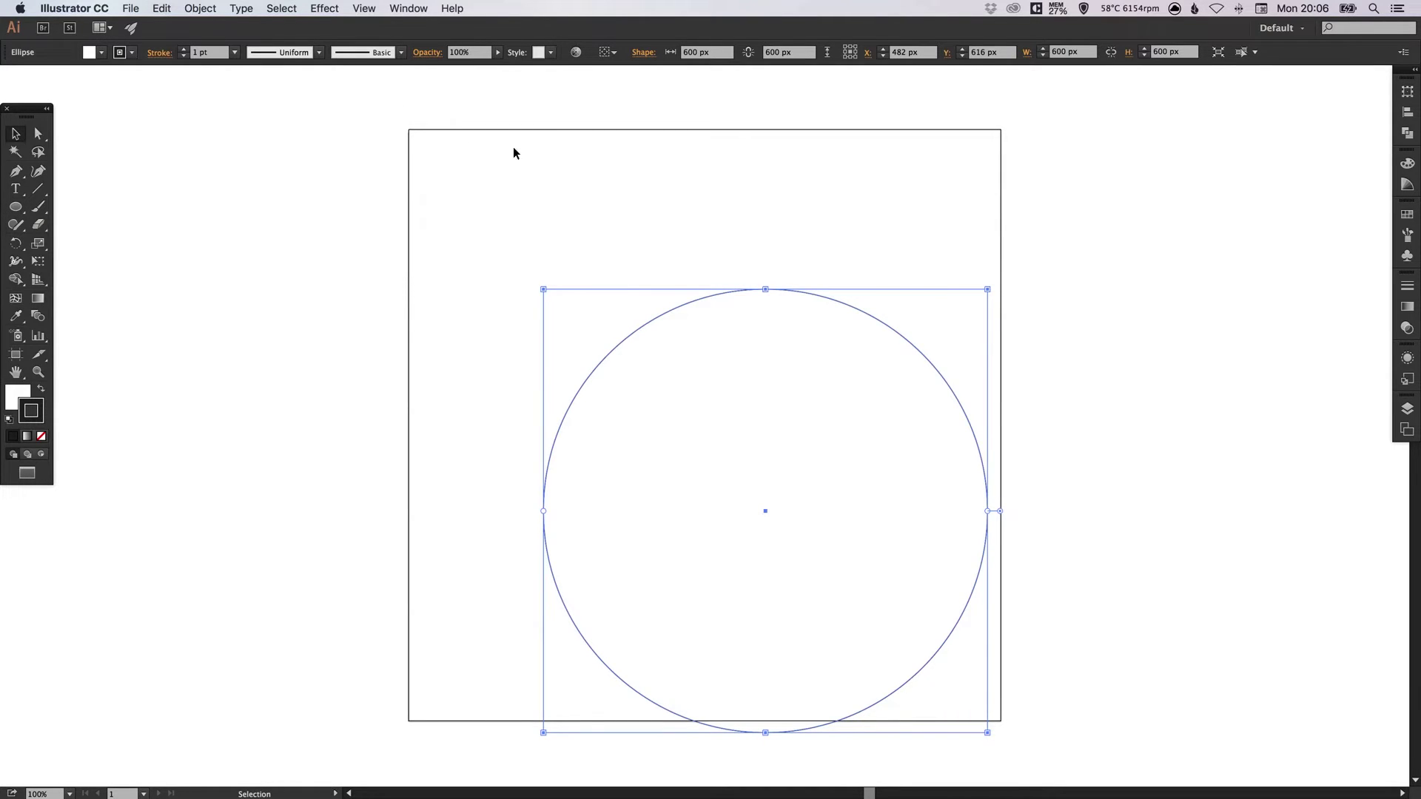
mouse_move(707, 303)
left_mouse_down()
mouse_move(644, 229)
mouse_move(657, 225)
left_mouse_up()
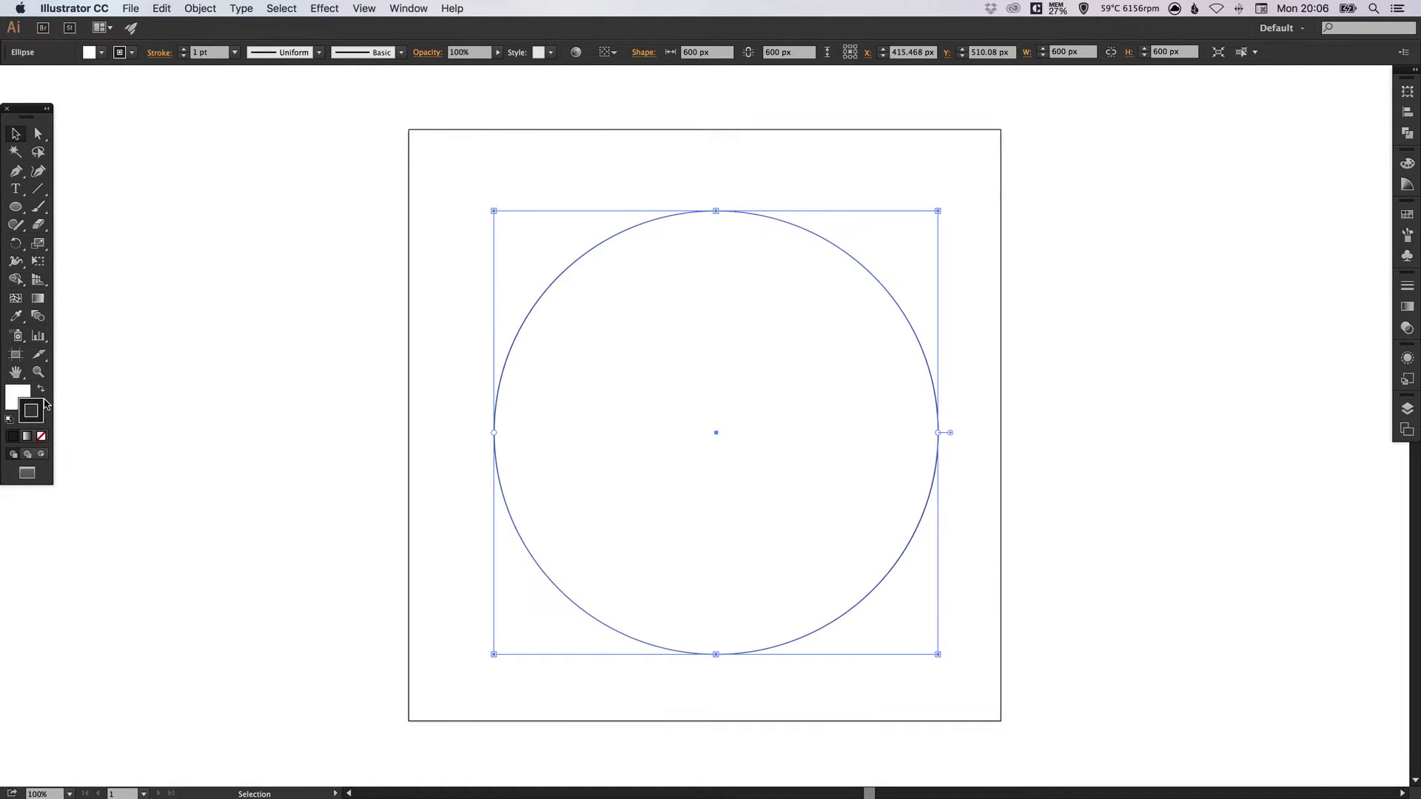
left_click(41, 438)
left_click(15, 395)
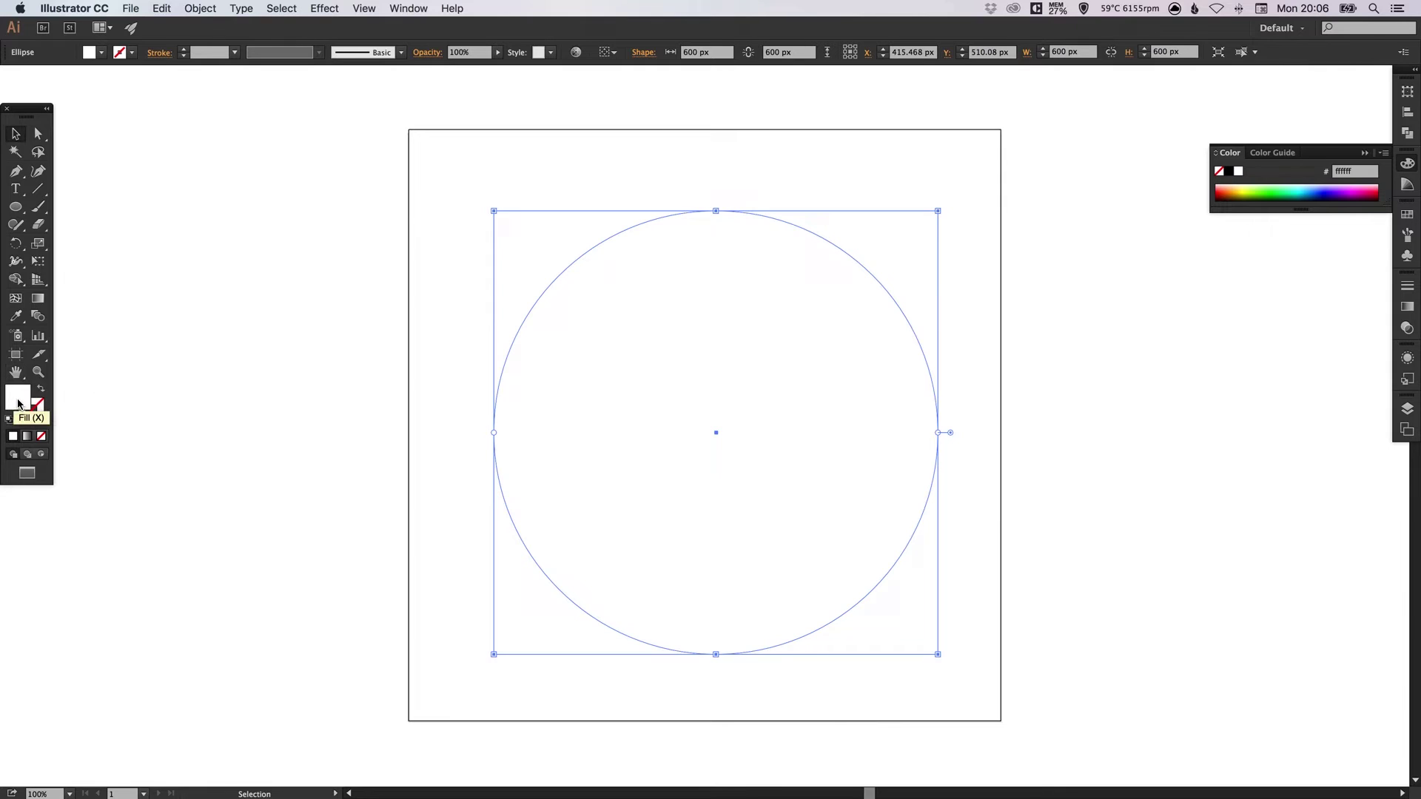
double_click(18, 403)
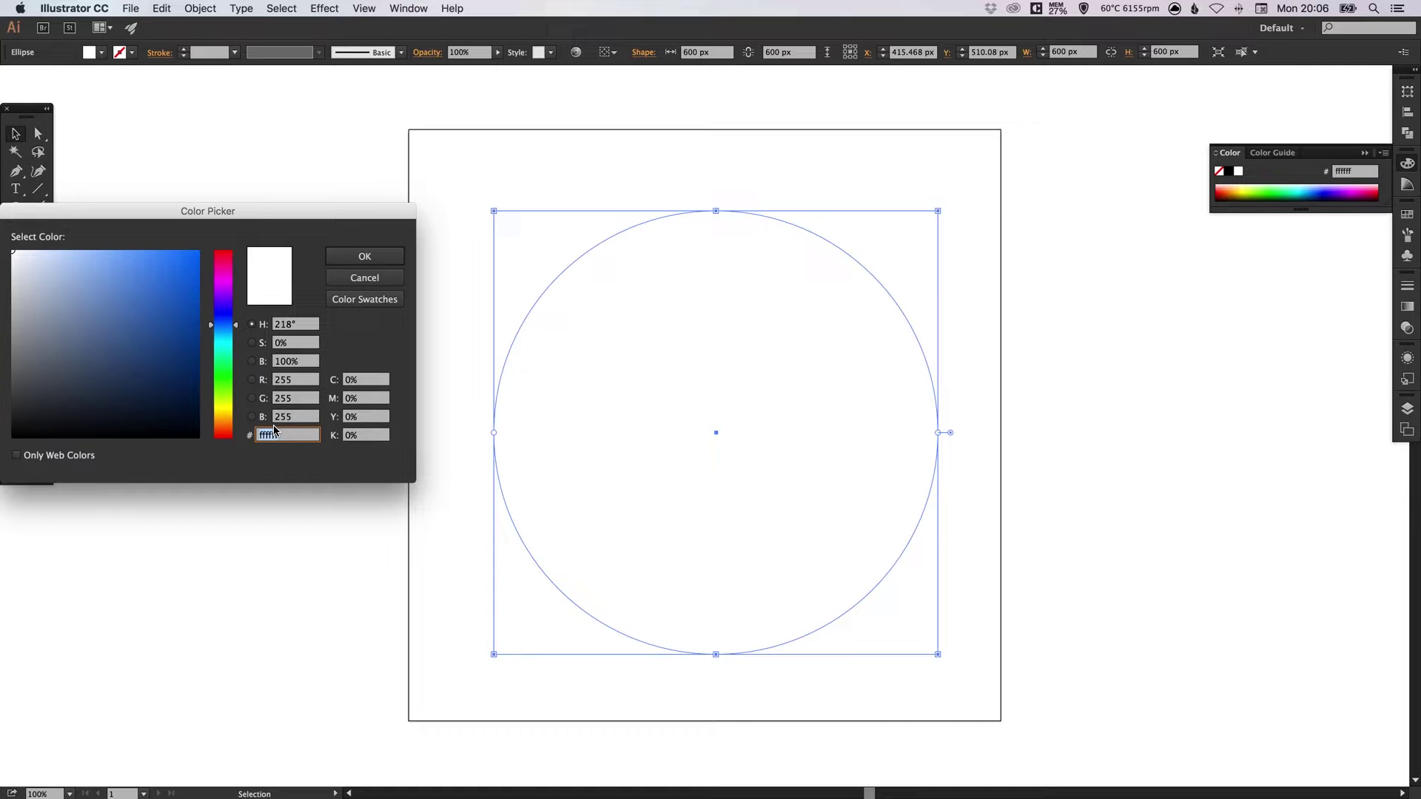
type("ffd972")
key("Return")
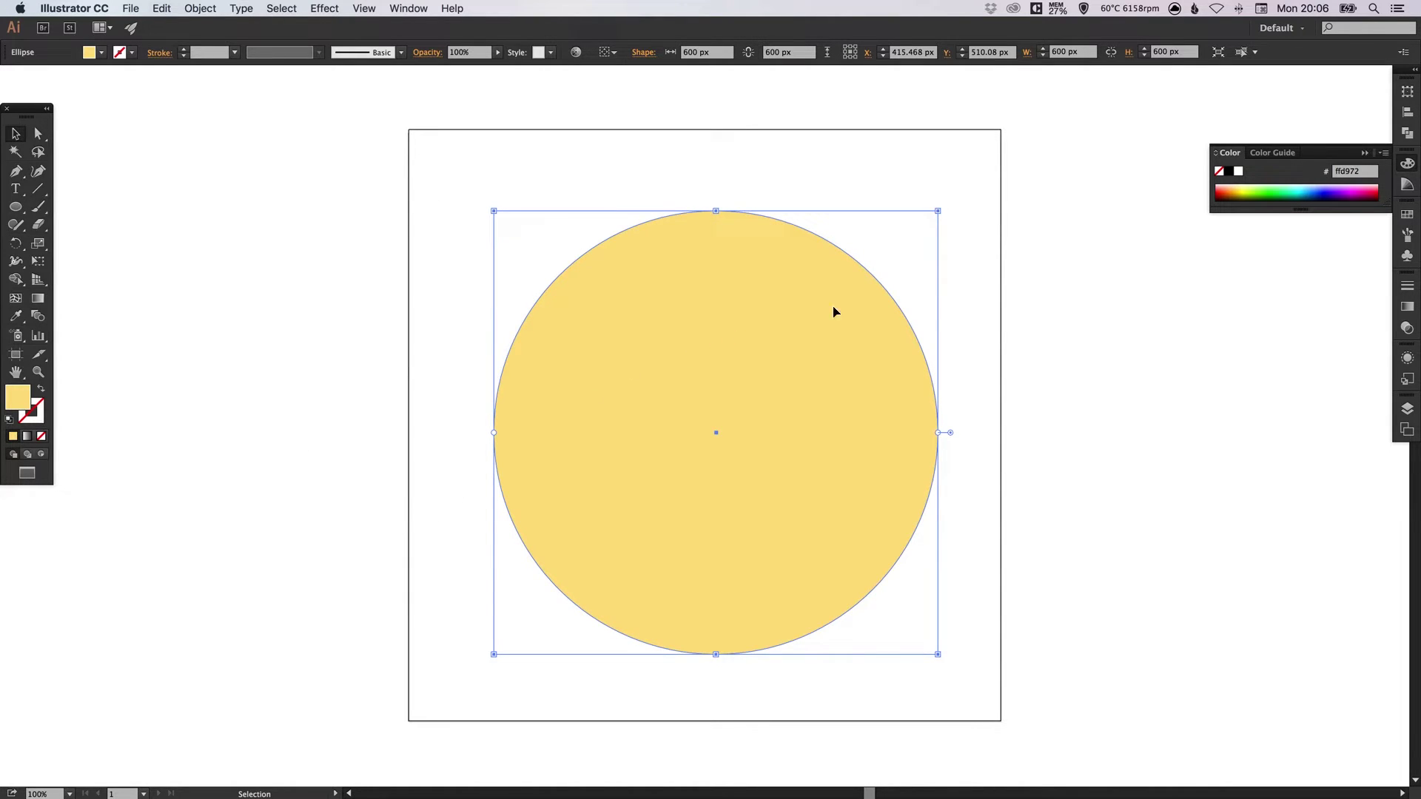
Save yellow ffd972 as a global swatch and centre the circle at X 400, Y 500 px
left_click(1407, 214)
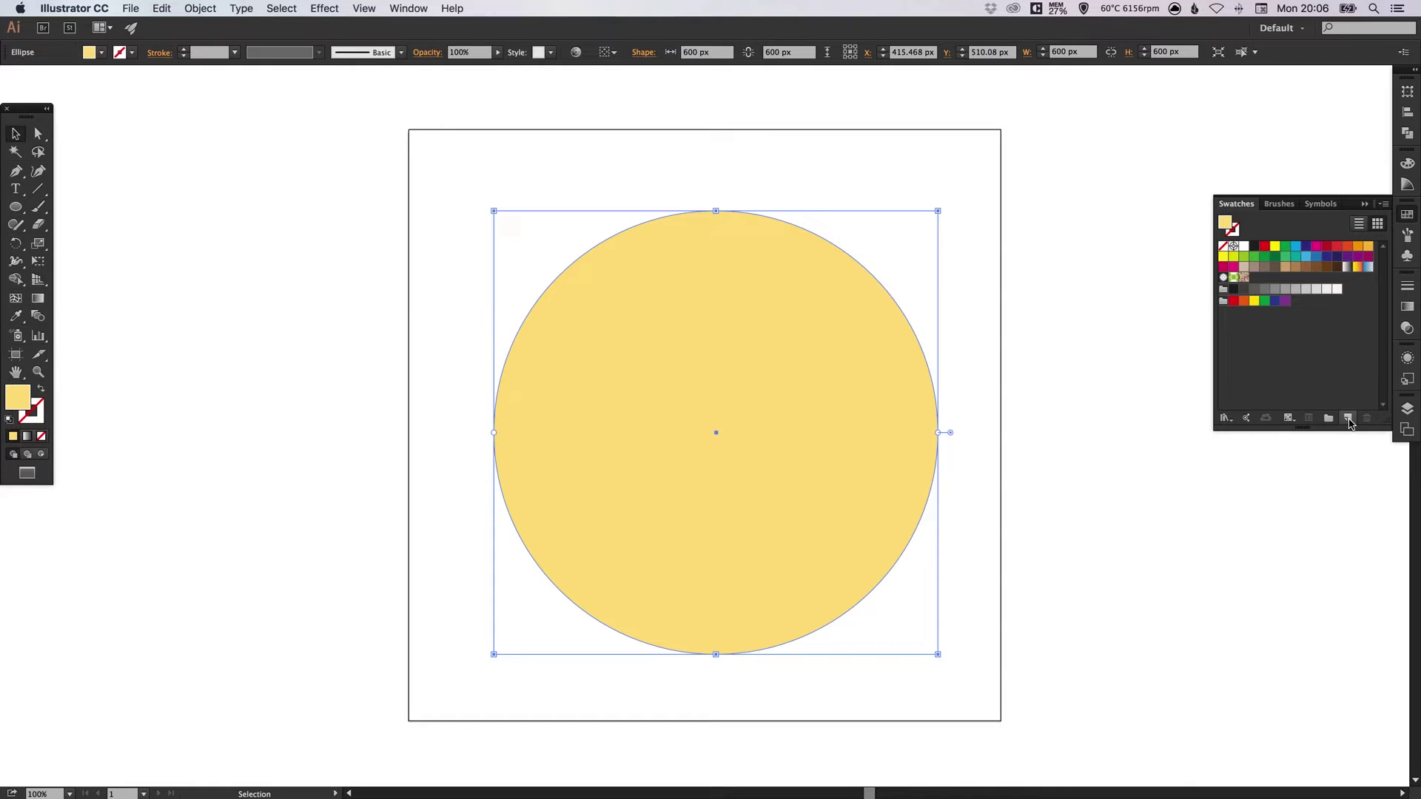
left_click(1349, 418)
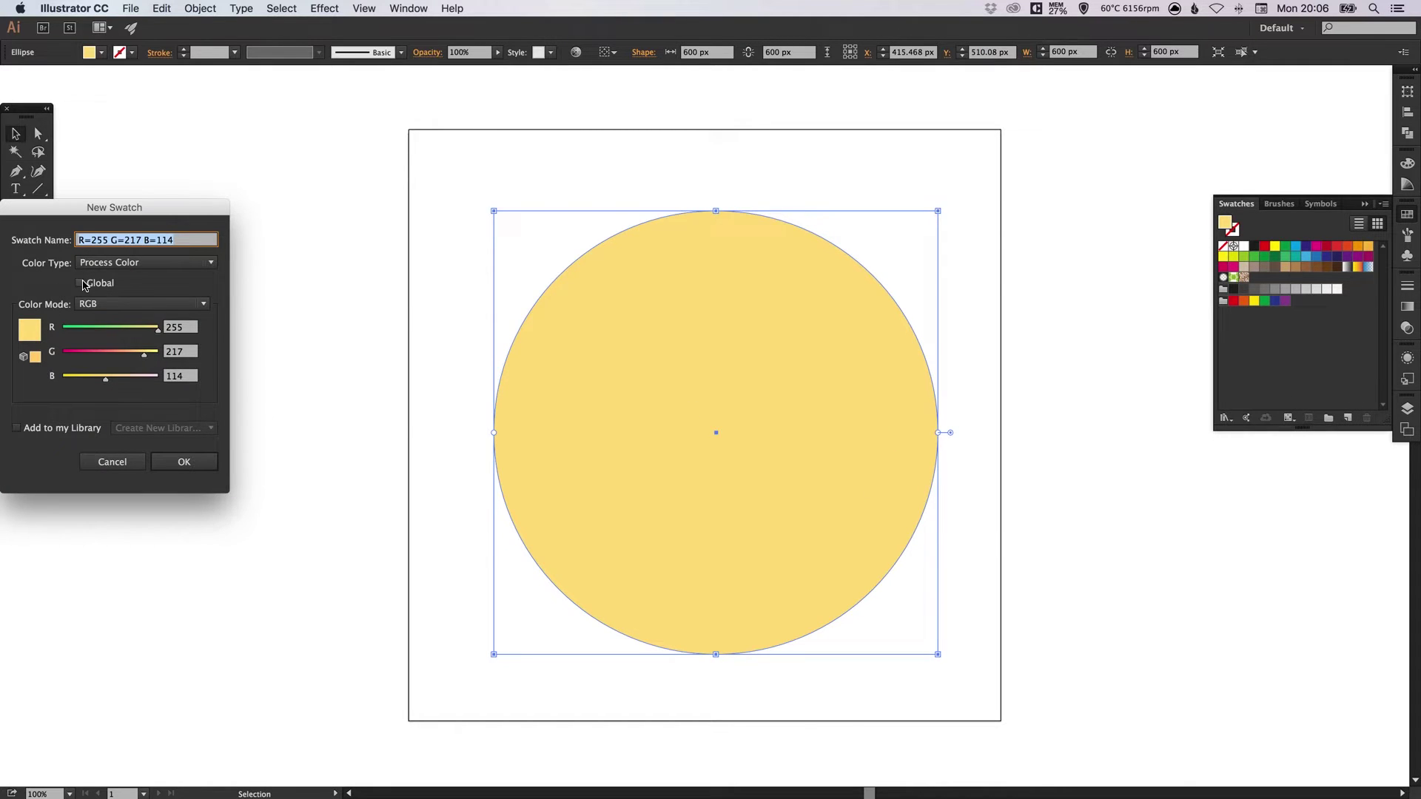
left_click(82, 284)
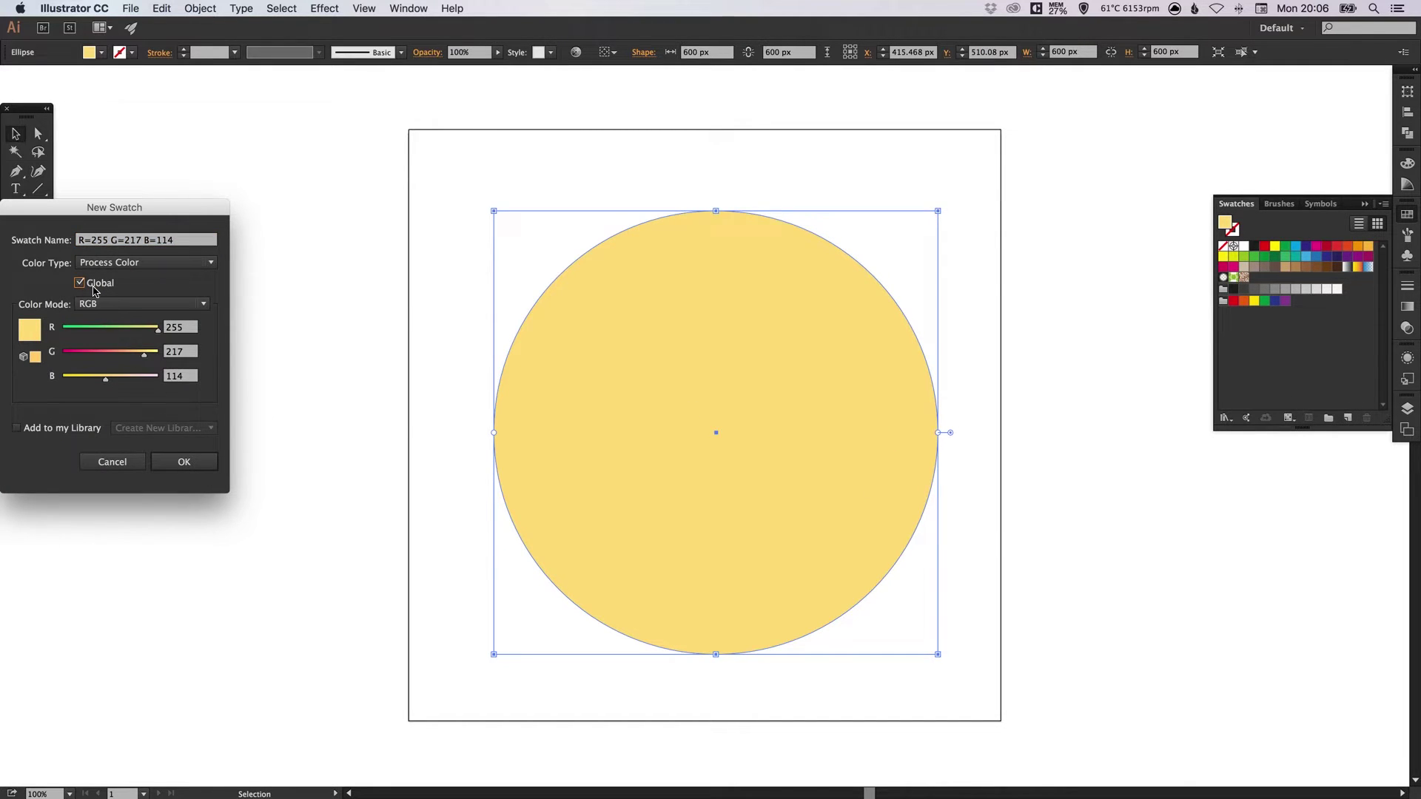
left_click(197, 464)
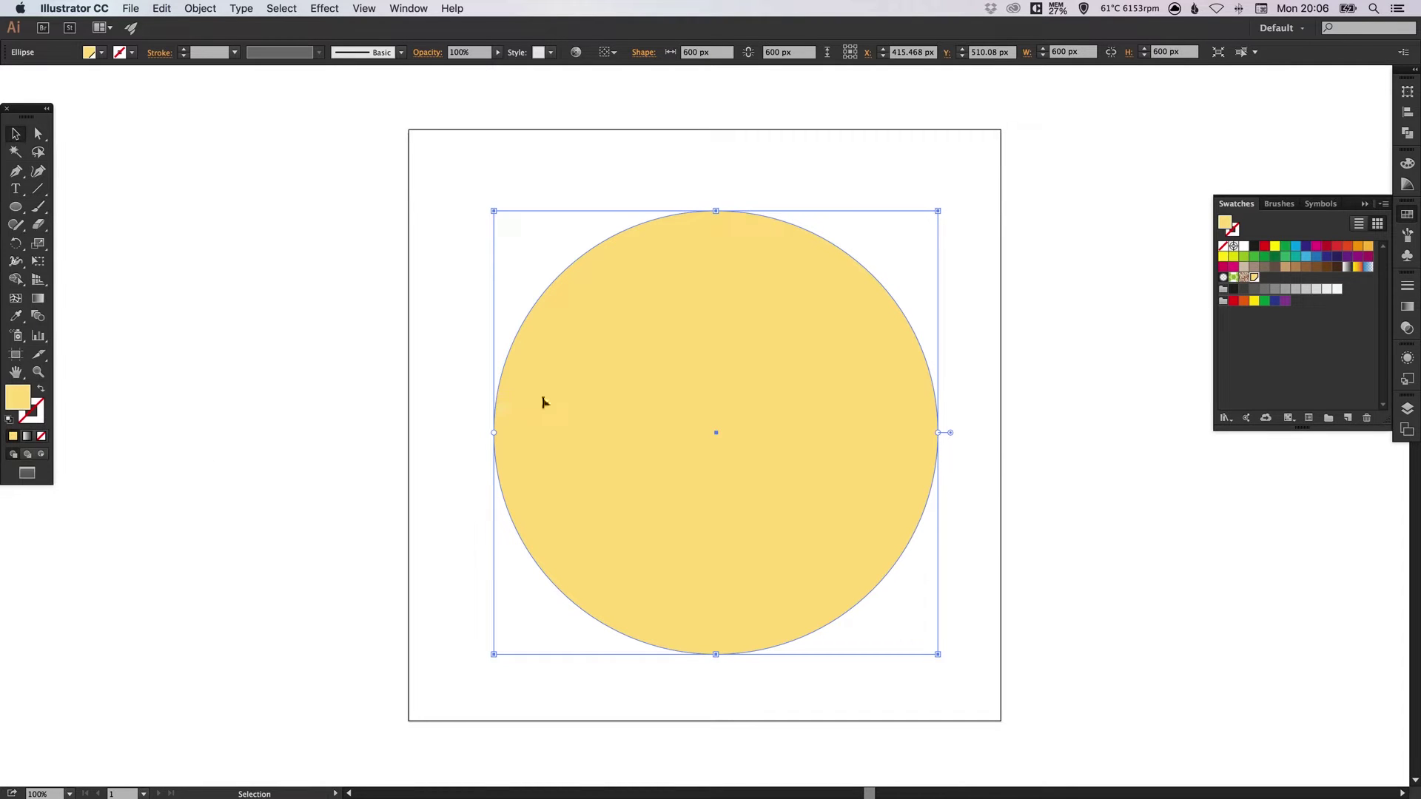
left_click_drag(659, 397, 589, 391)
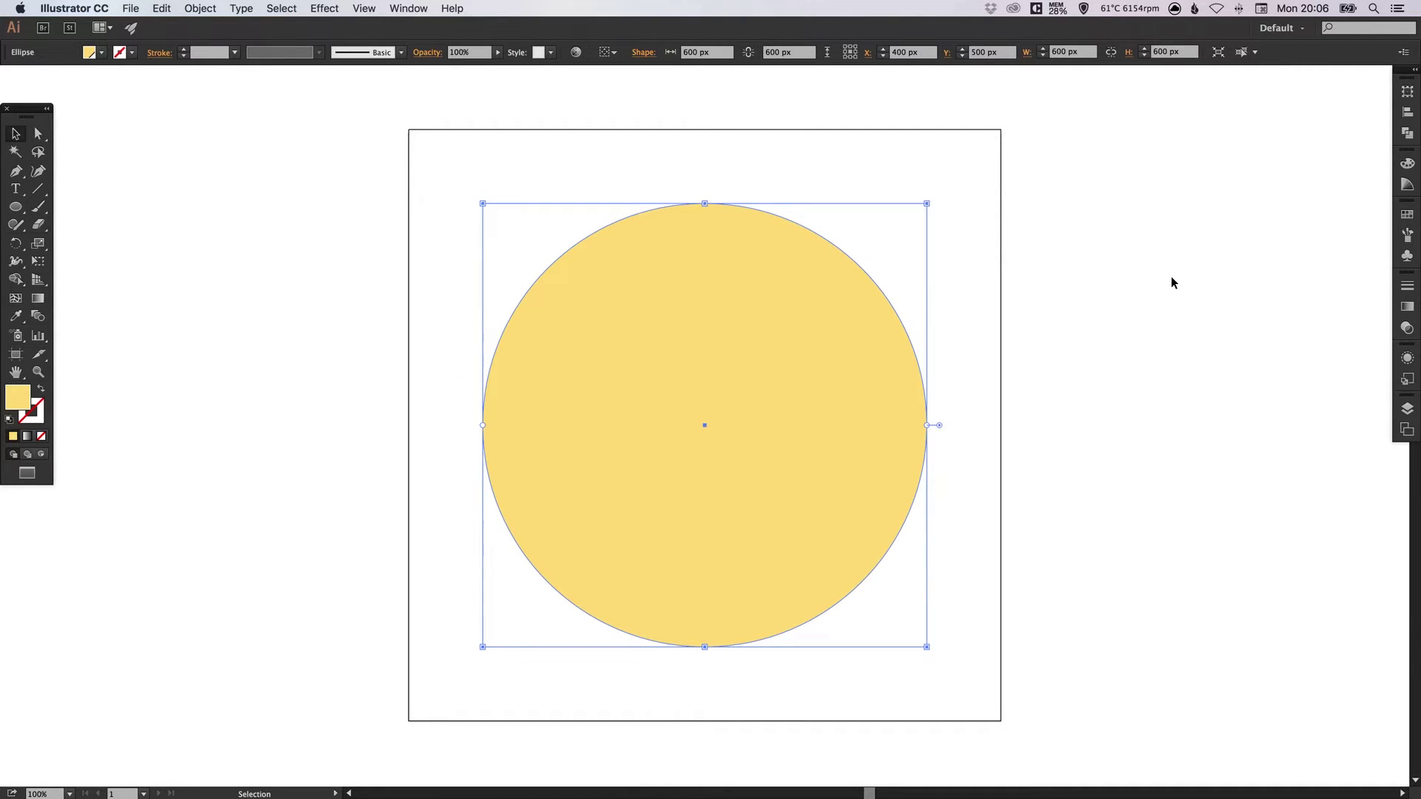
Draw a 110 × 165 px ellipse, move it into the circle's lower middle, and fill it 262c38
left_click(25, 214)
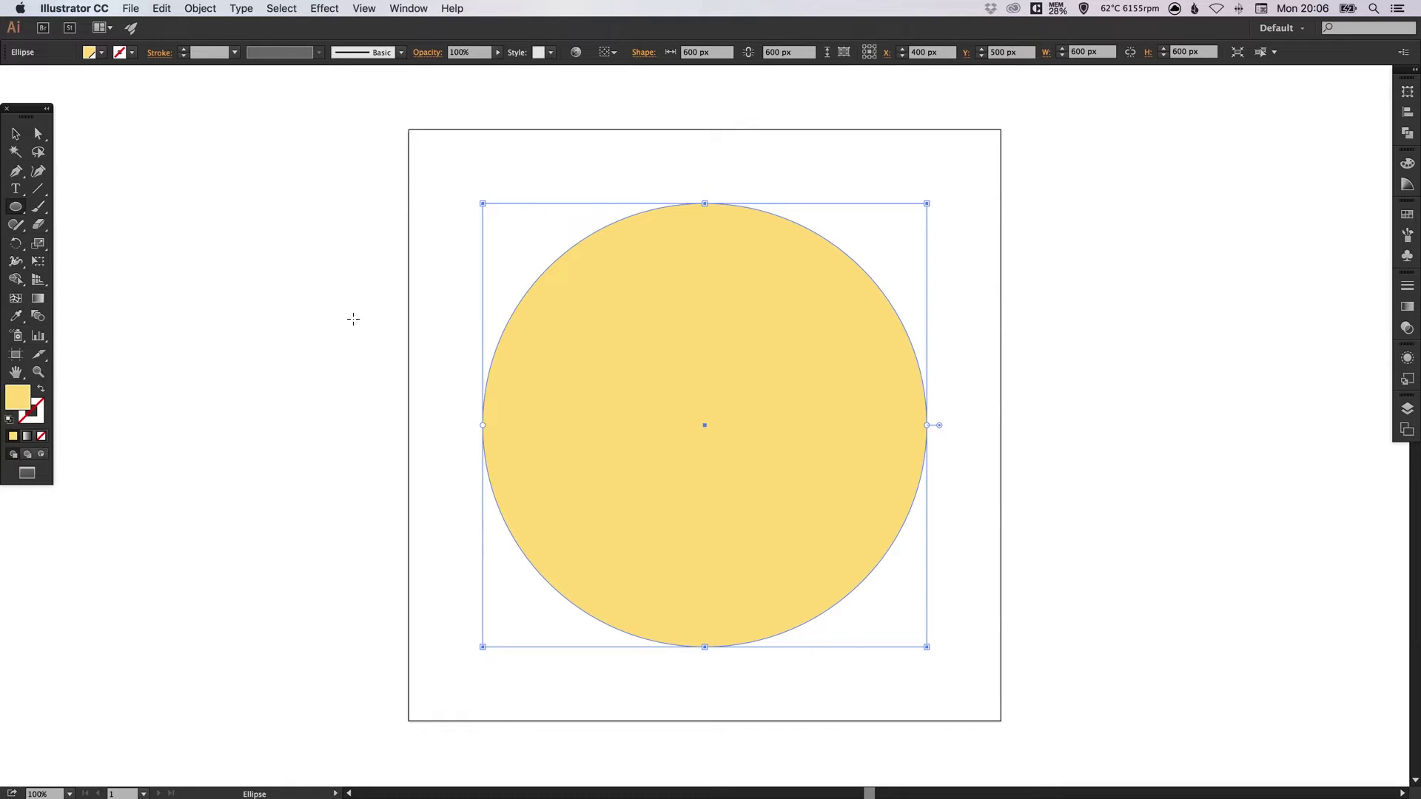
left_click_drag(286, 277, 368, 399)
key("v")
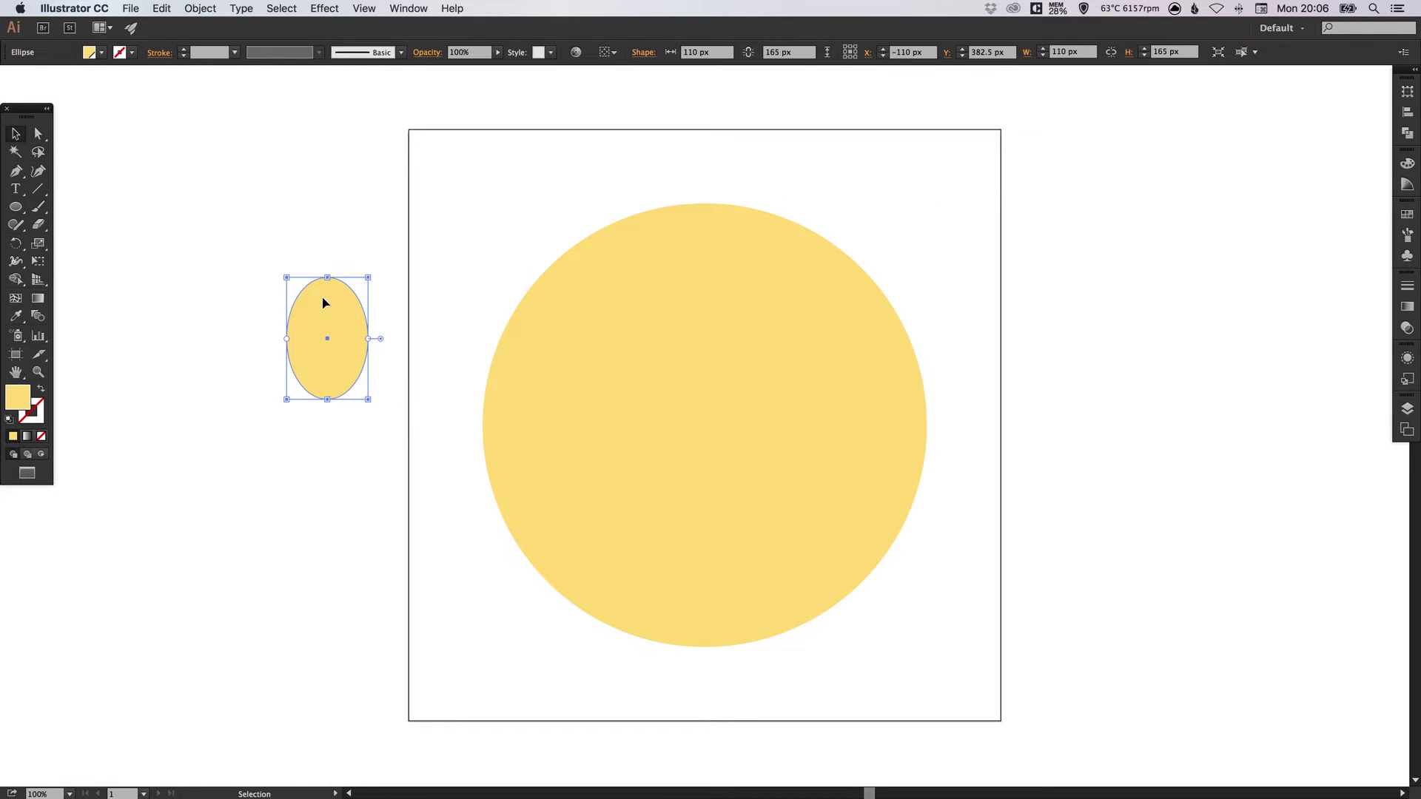
left_click_drag(322, 305, 698, 459)
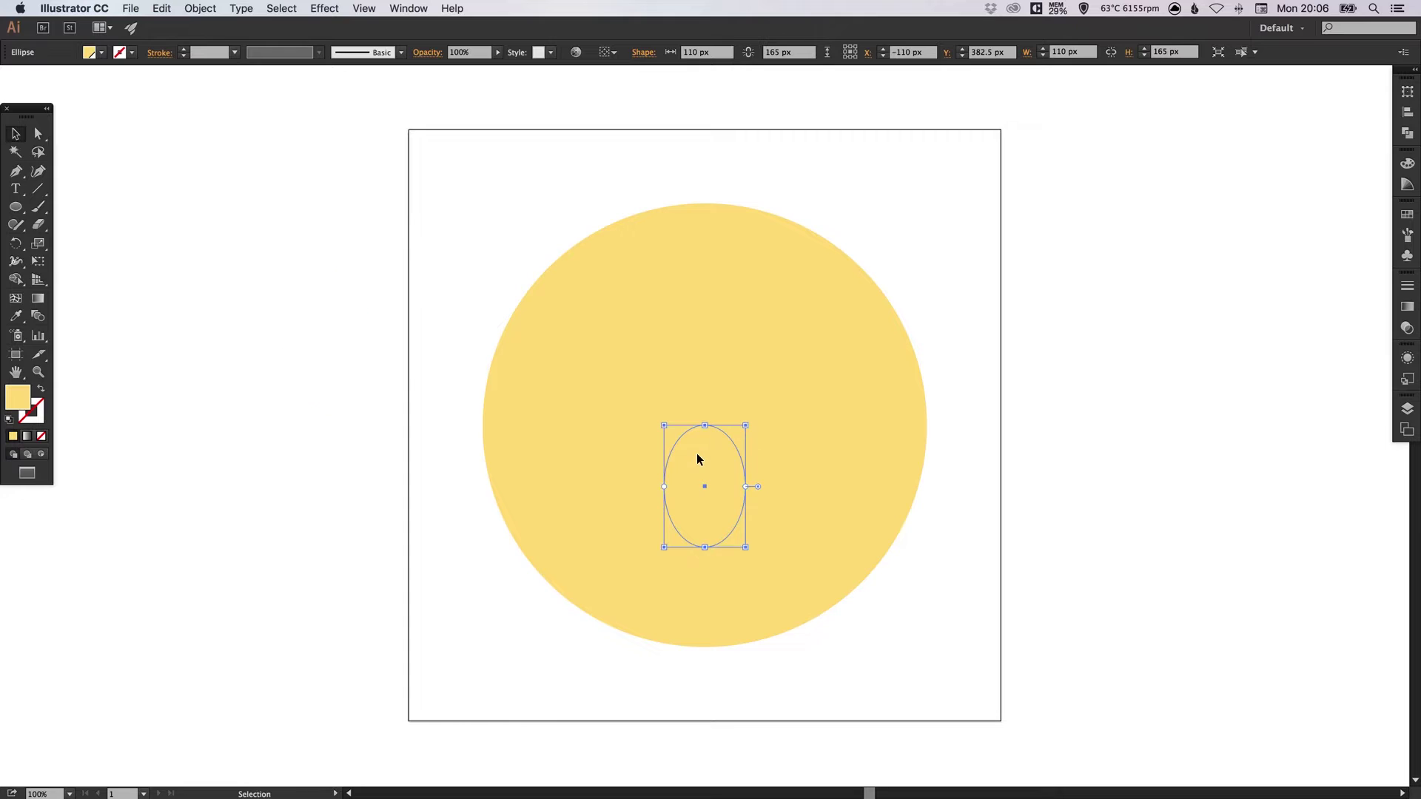
double_click(18, 399)
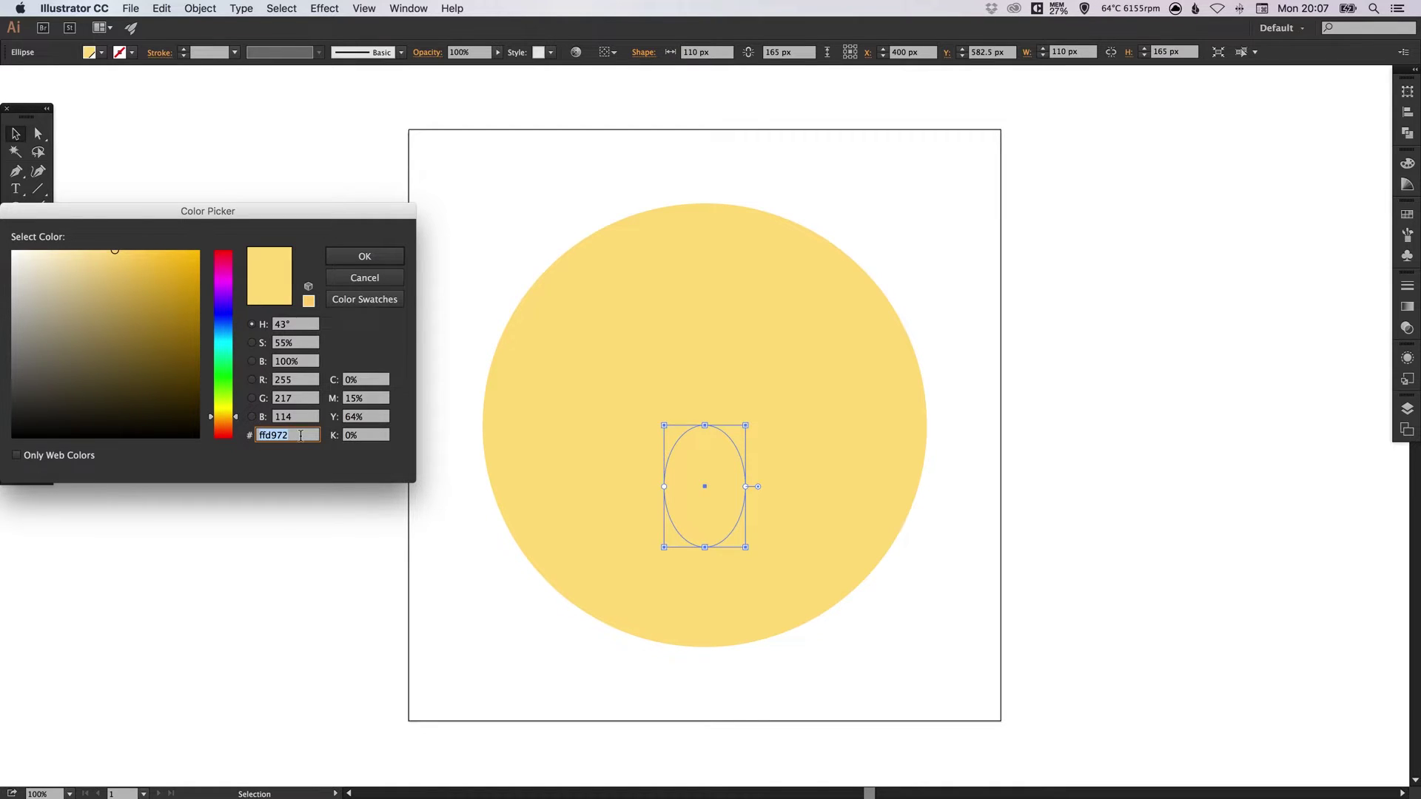
type("262c38")
key("Return")
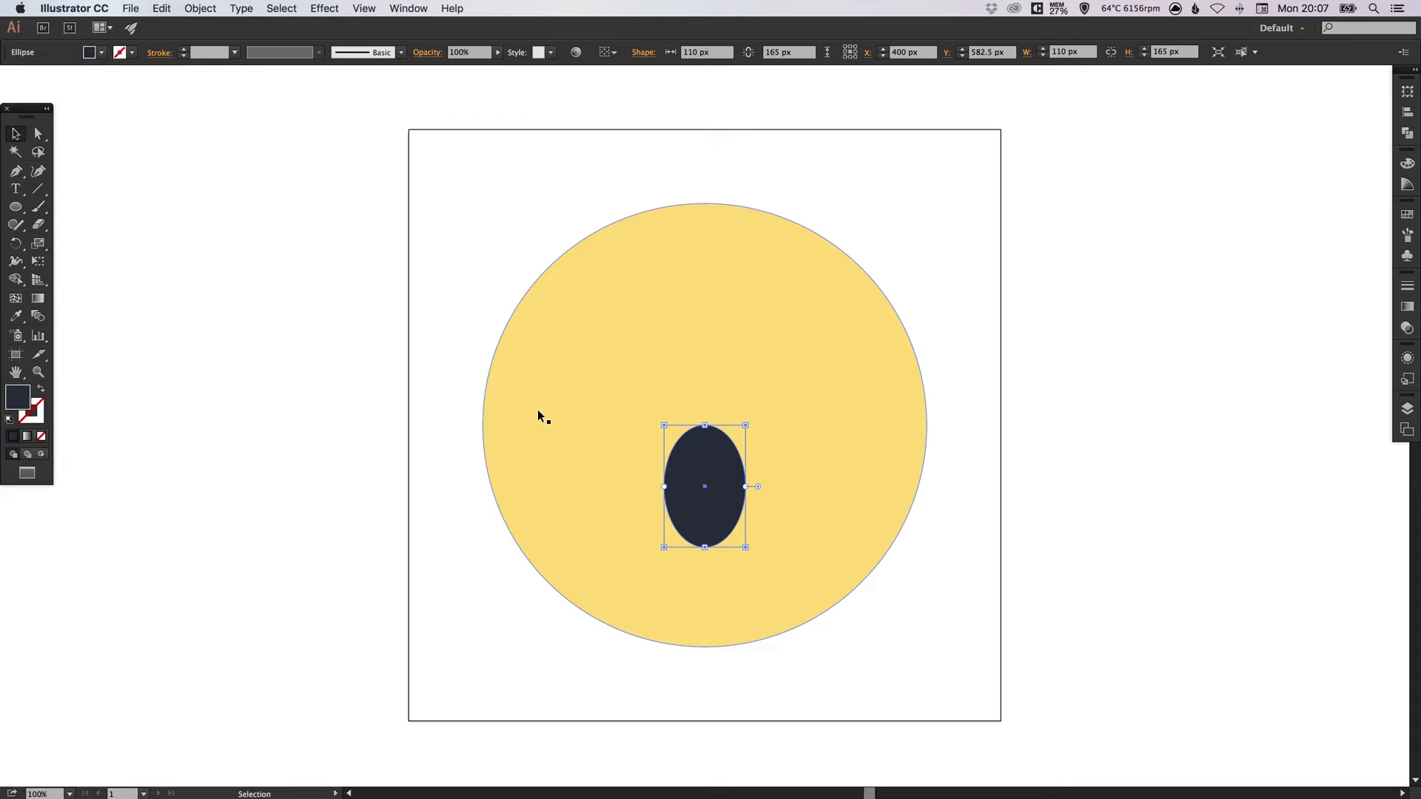
Save navy 262c38 as a global swatch and scale the oval to 132.667 × 199 px, lower on the face
left_click(1408, 214)
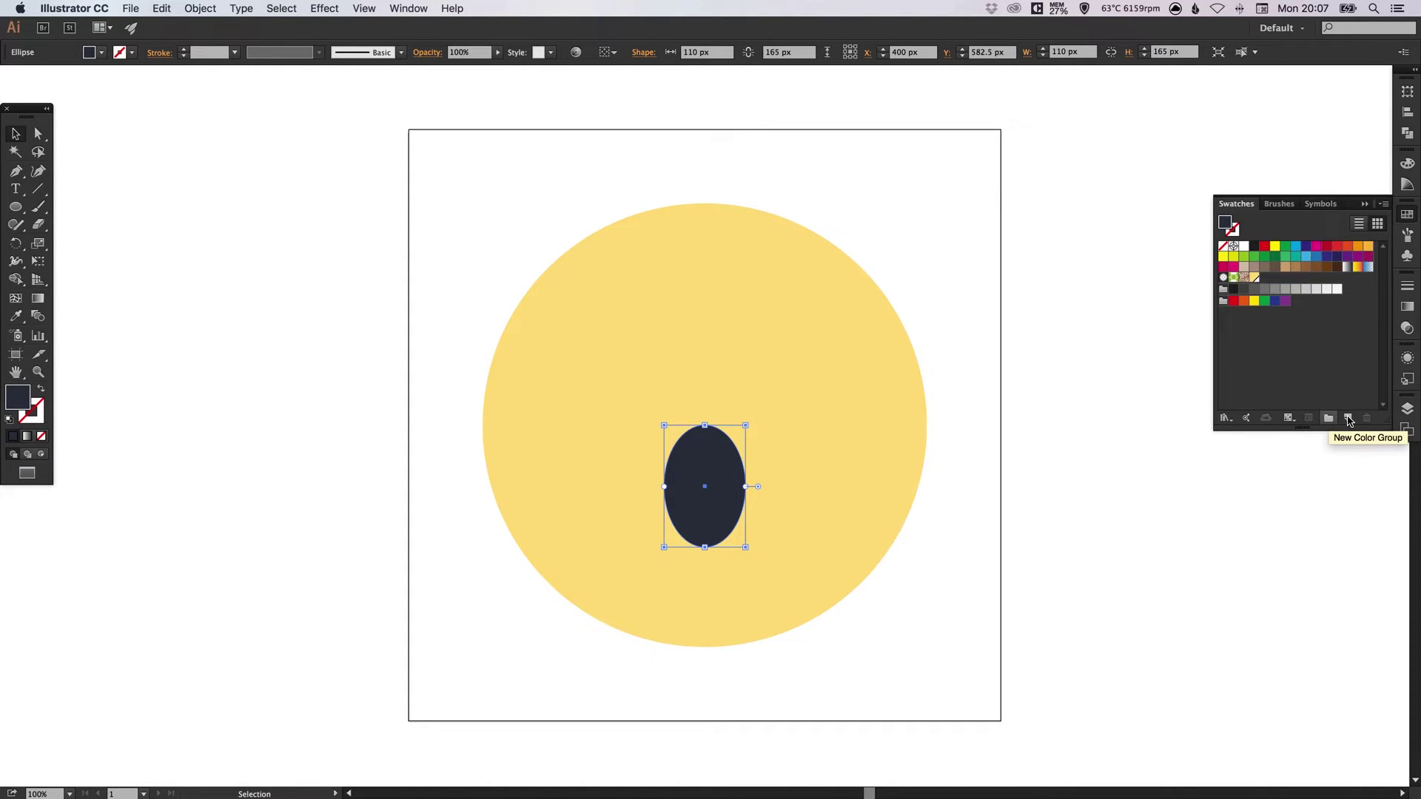
left_click(1348, 419)
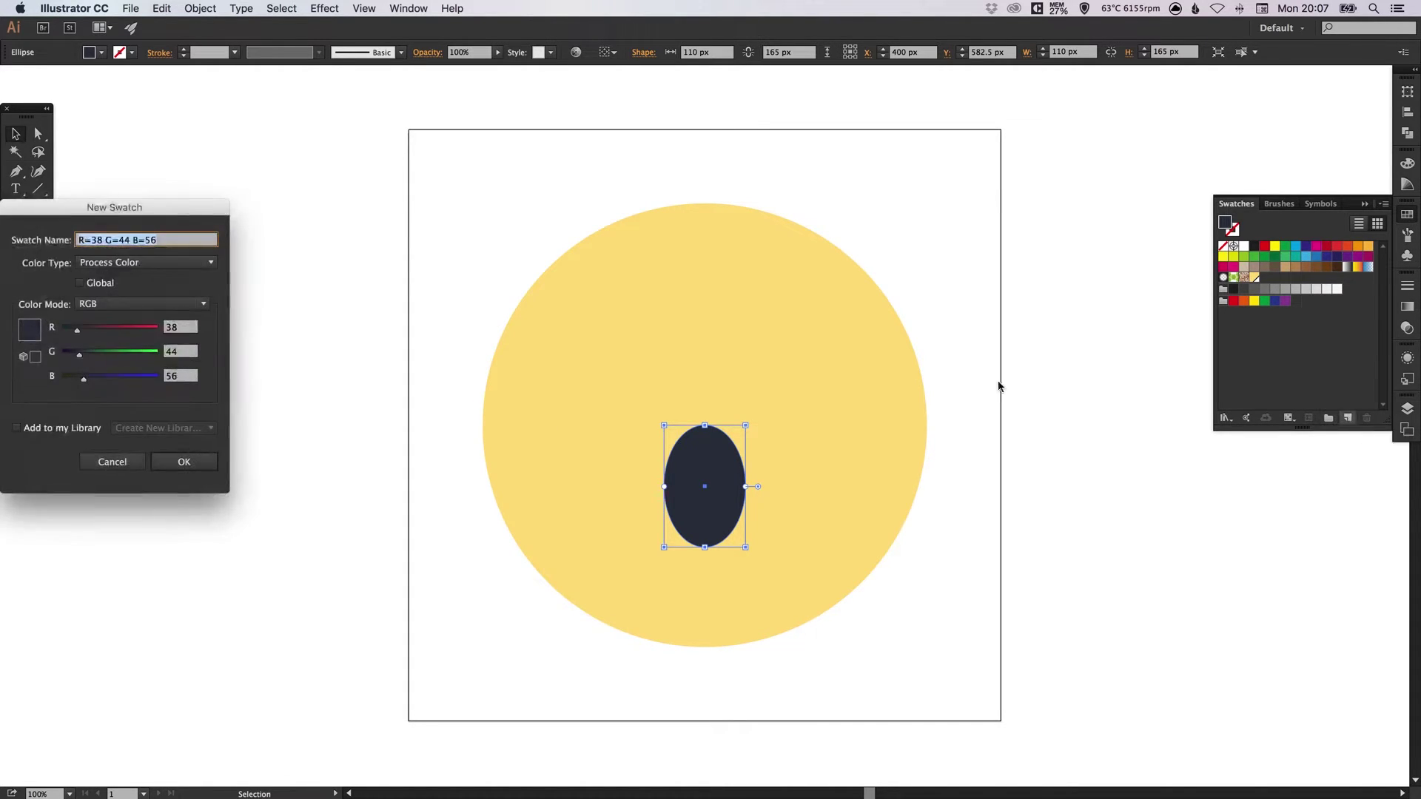
left_click(79, 283)
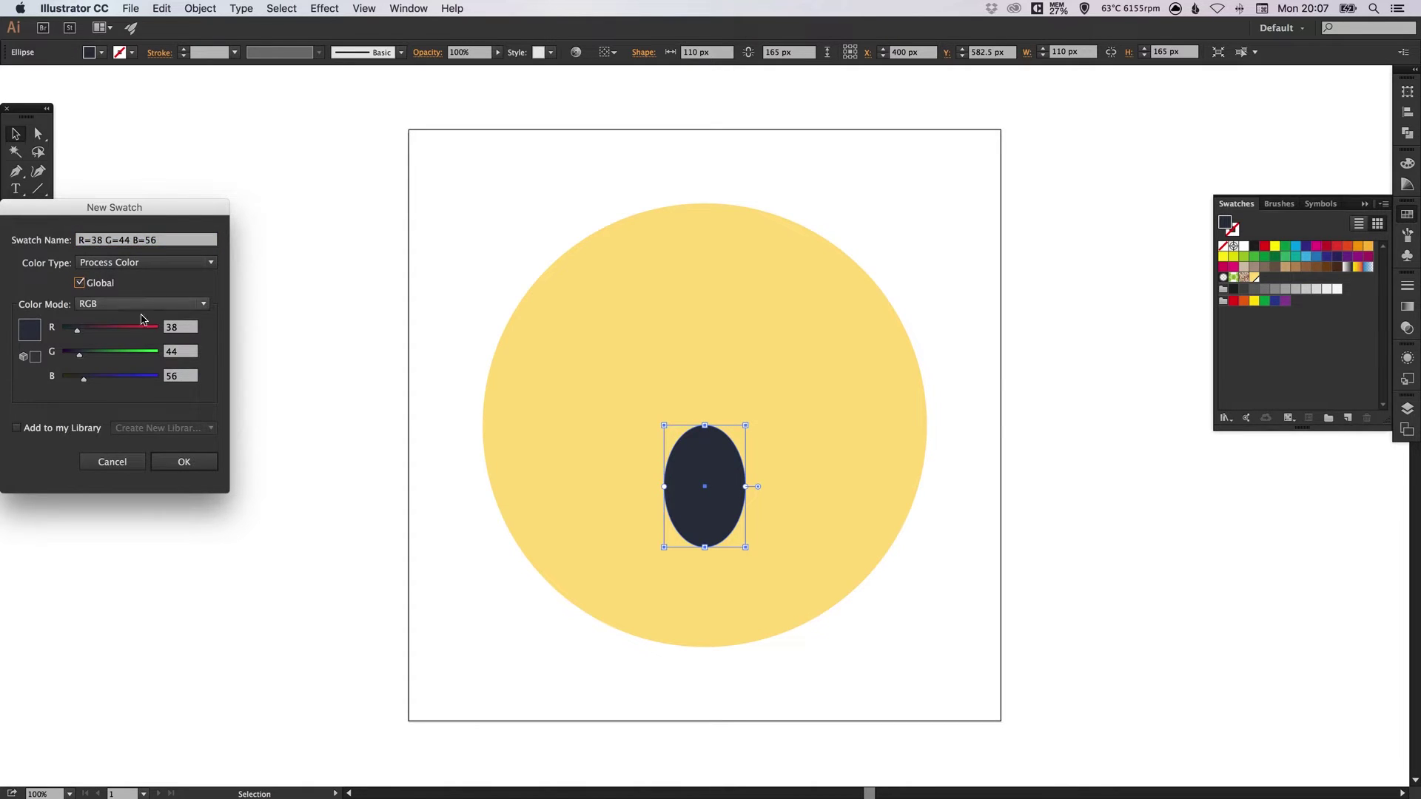
left_click(184, 461)
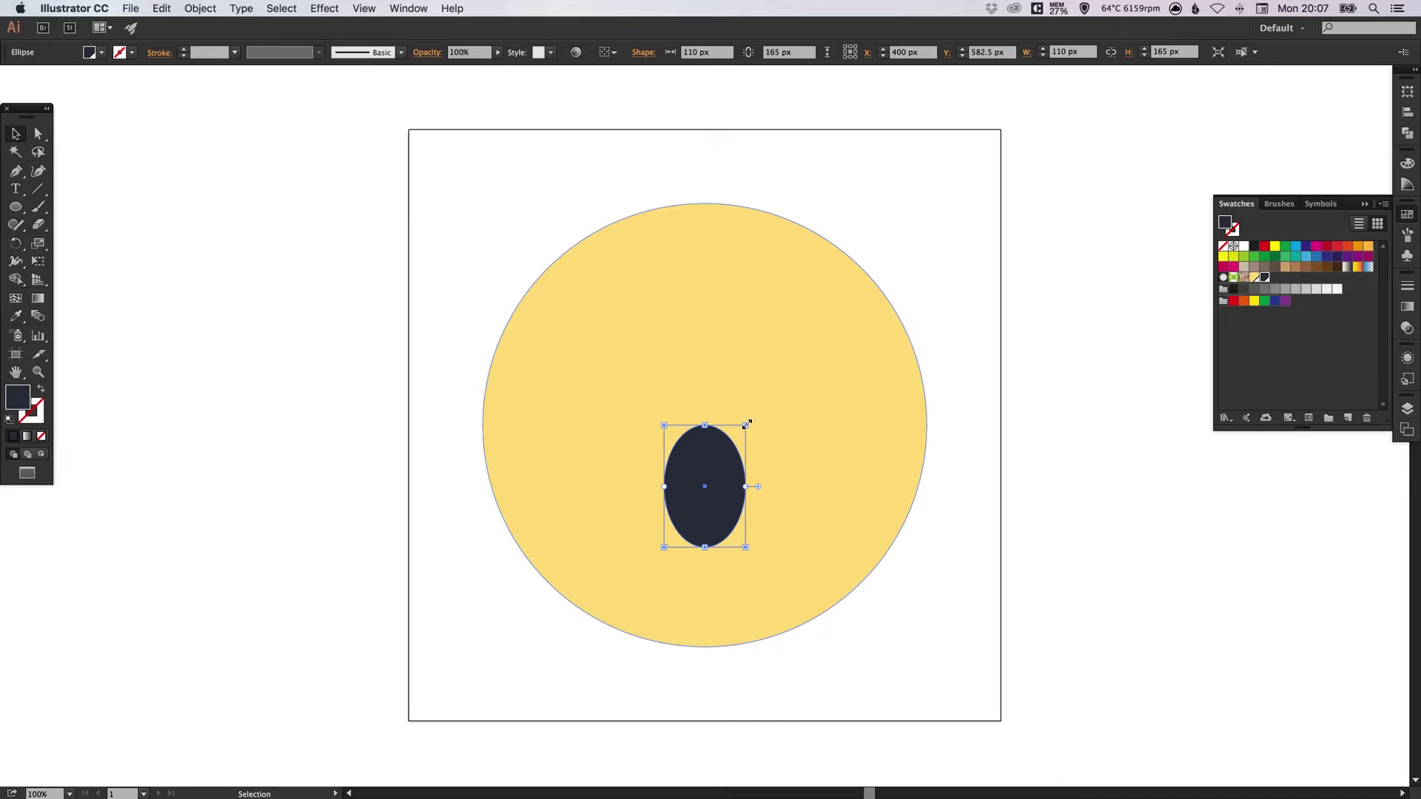
left_click_drag(746, 425, 721, 495)
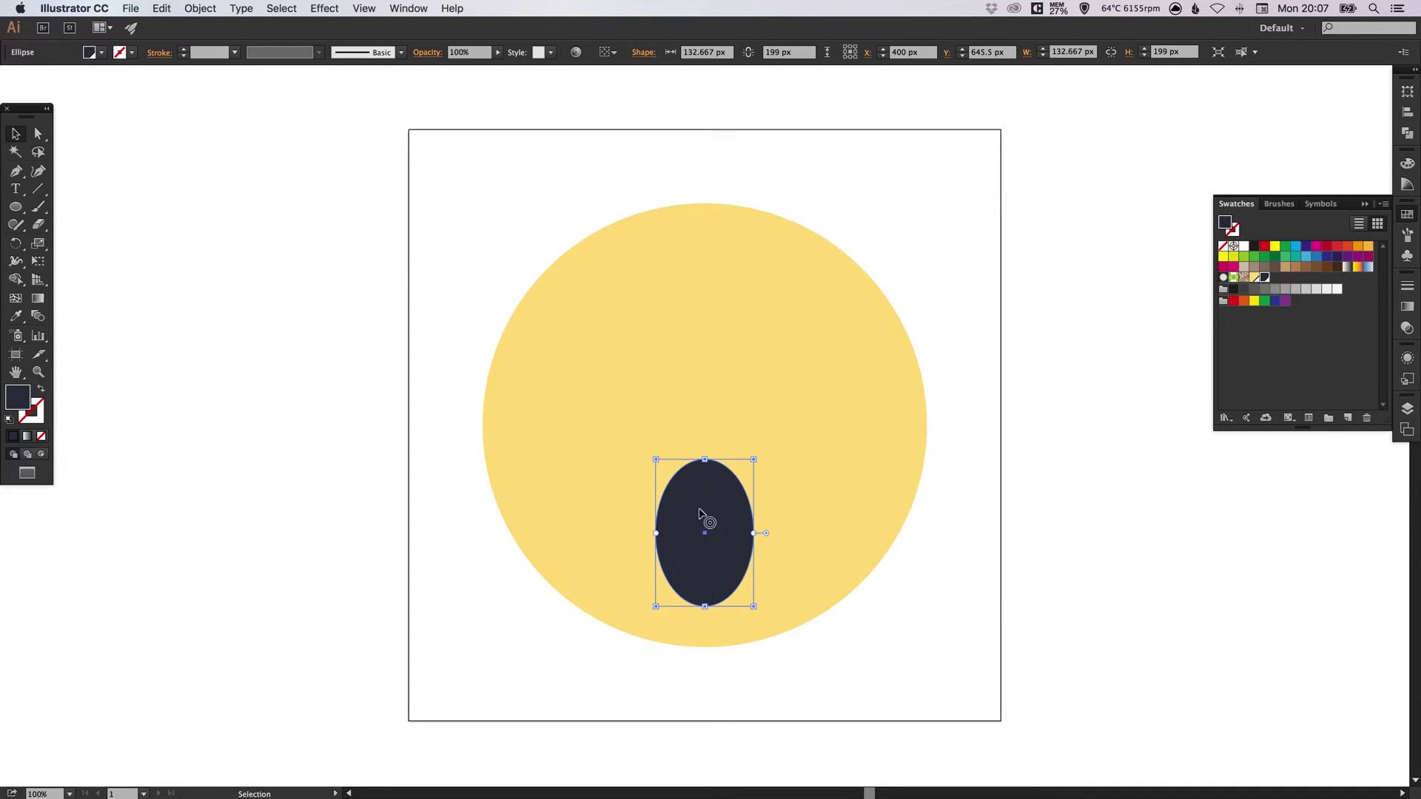
Copy the mouth oval up-left, shrink it to a 69.333 × 104 px eye, and duplicate it rightward
left_click_drag(706, 494, 607, 327)
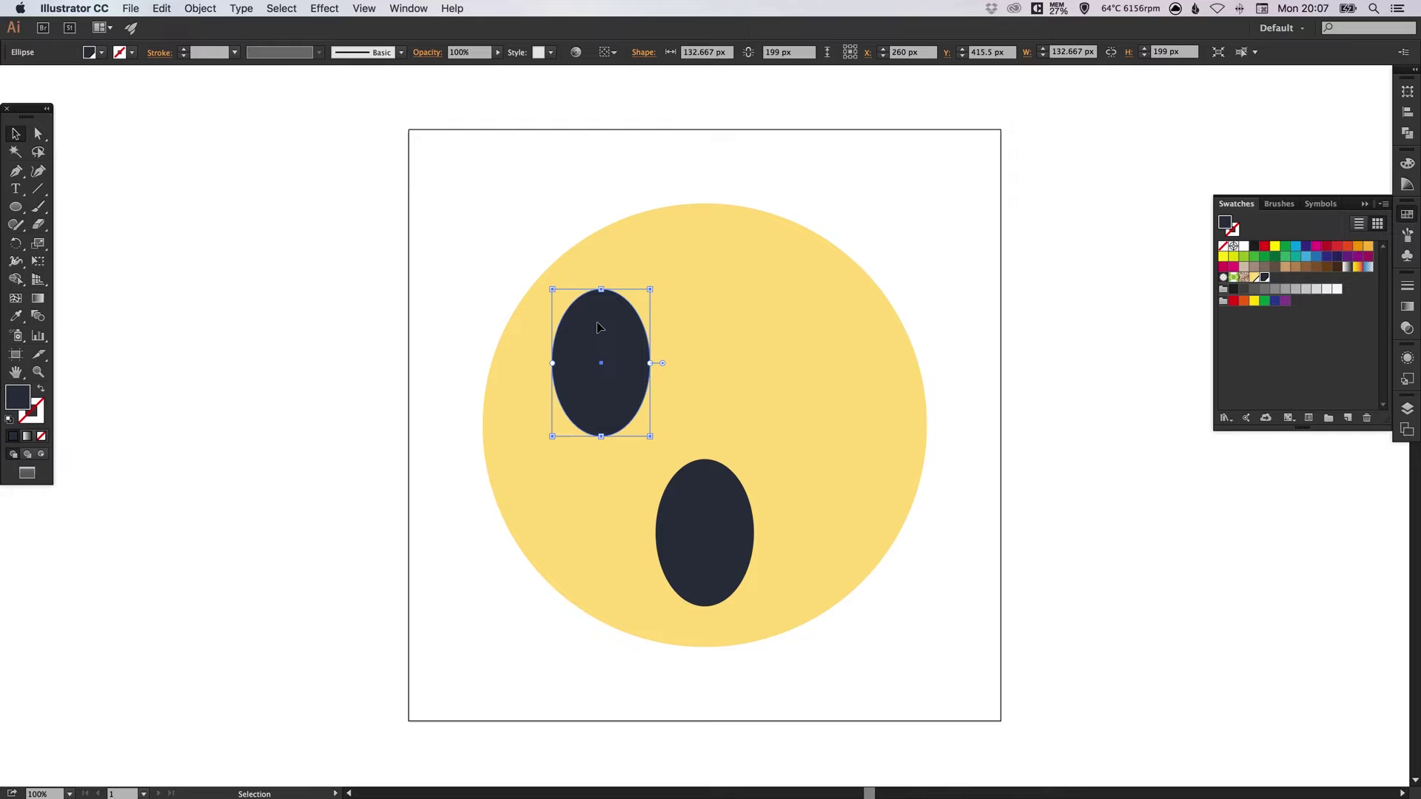
left_click_drag(650, 289, 609, 333)
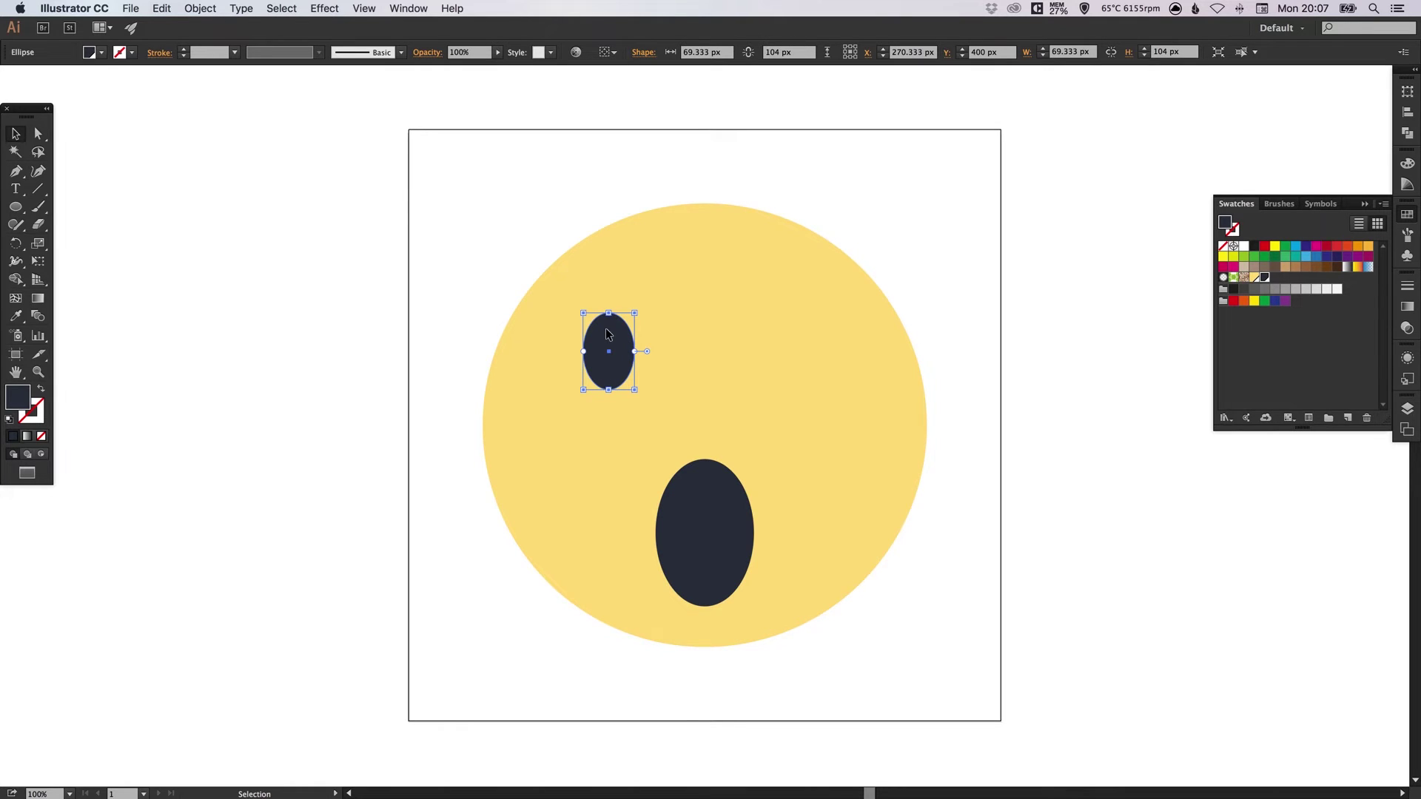
left_click_drag(606, 330, 797, 335)
key("super+shift+a")
Scale both eyes up slightly around their centre and move them 22 px lower
left_click(797, 341)
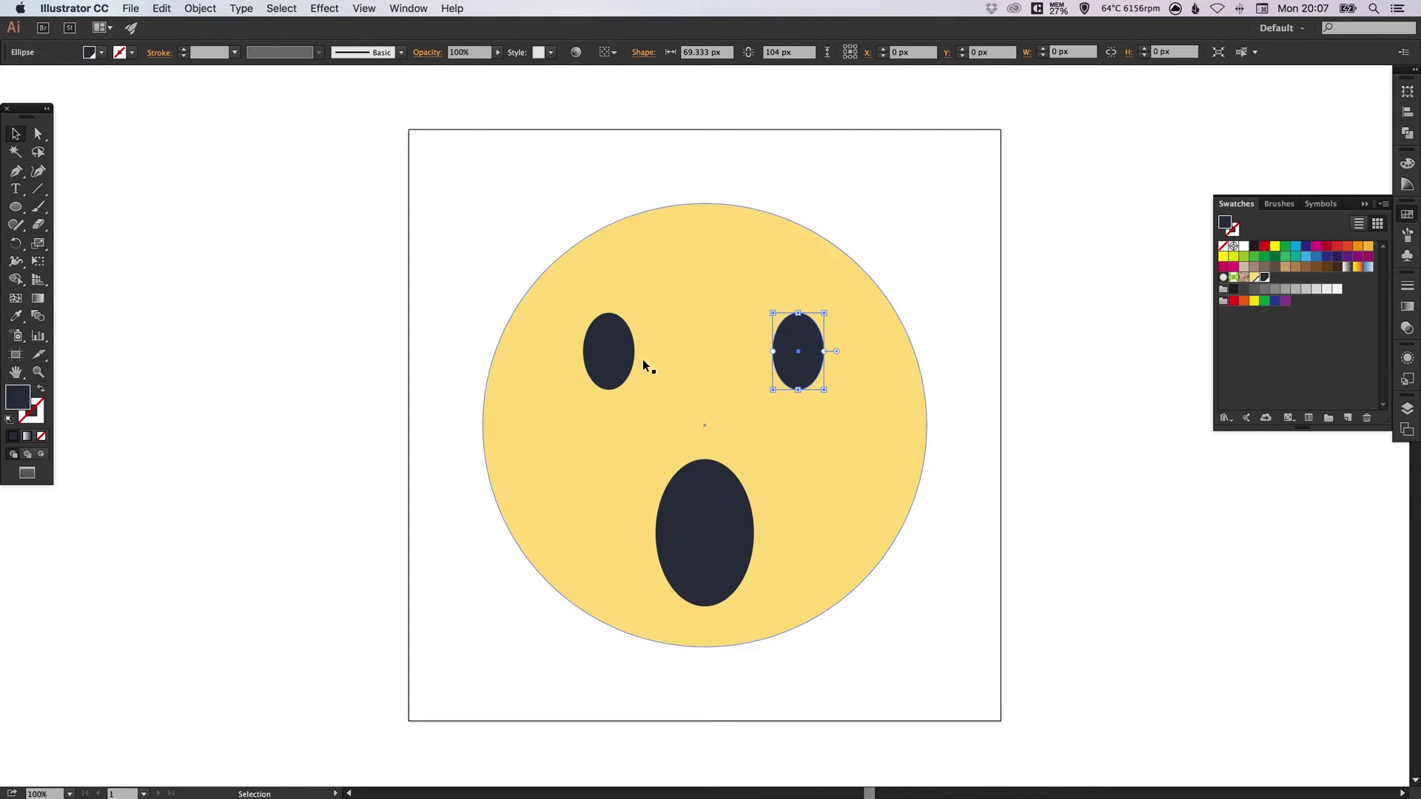
left_click(607, 357, "shift")
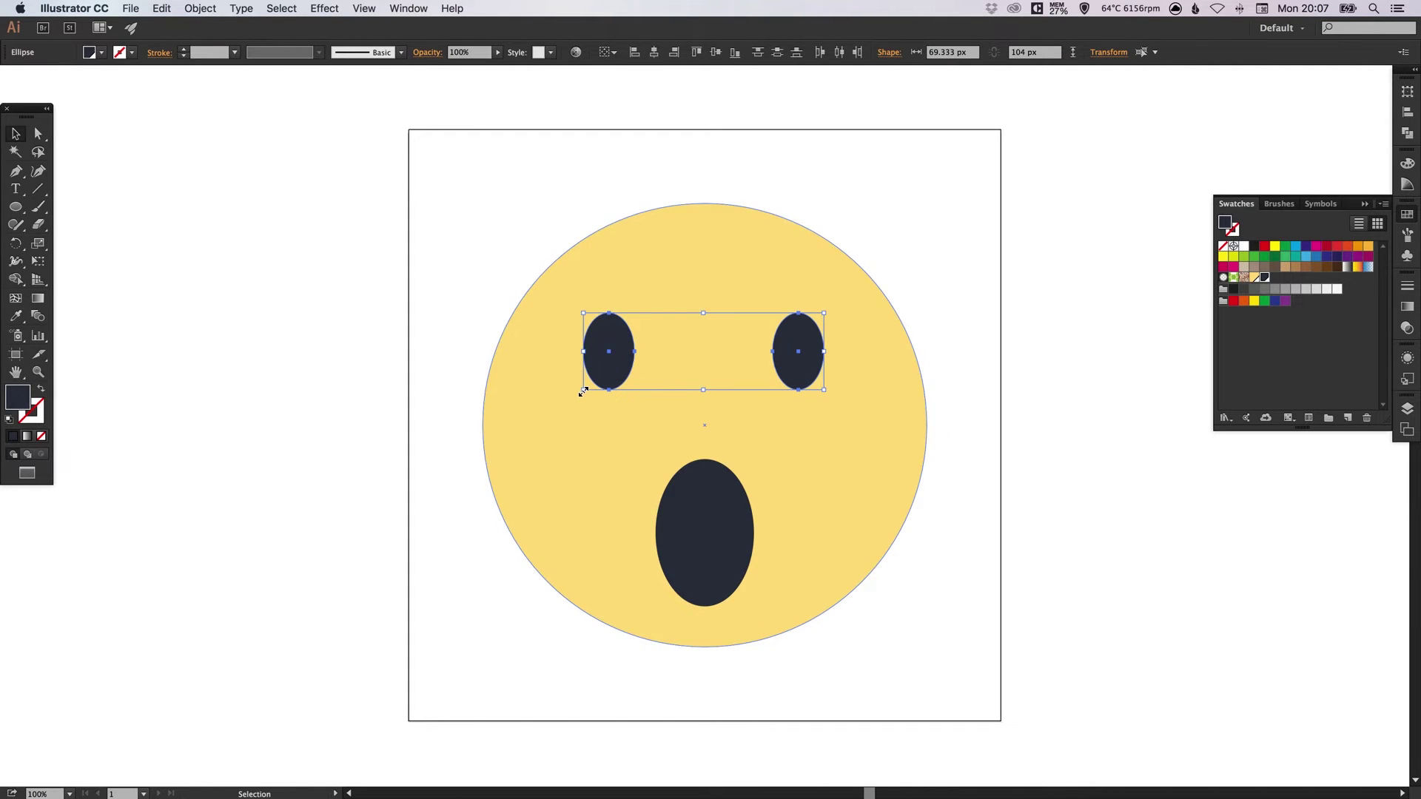
left_click_drag(583, 392, 566, 397)
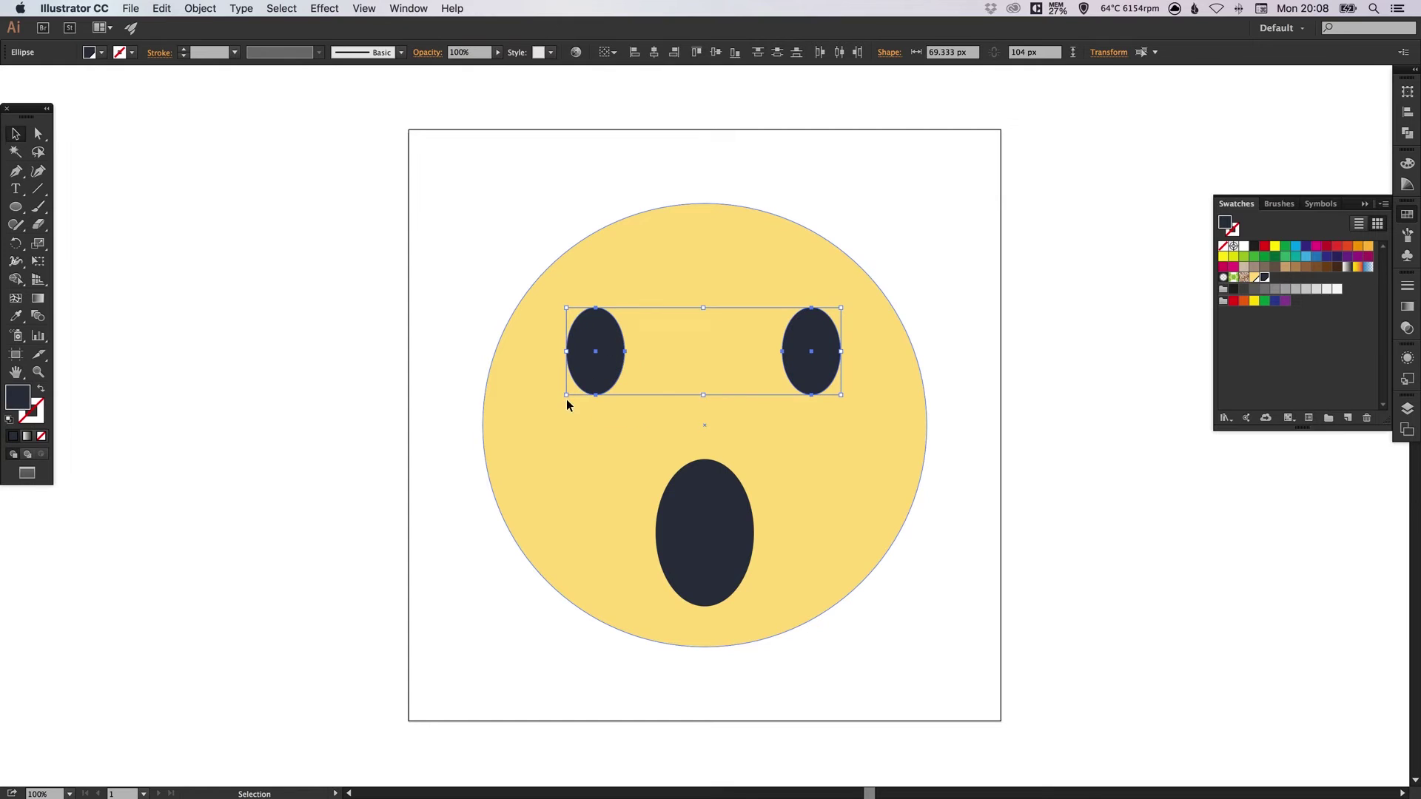
key("super+shift+a")
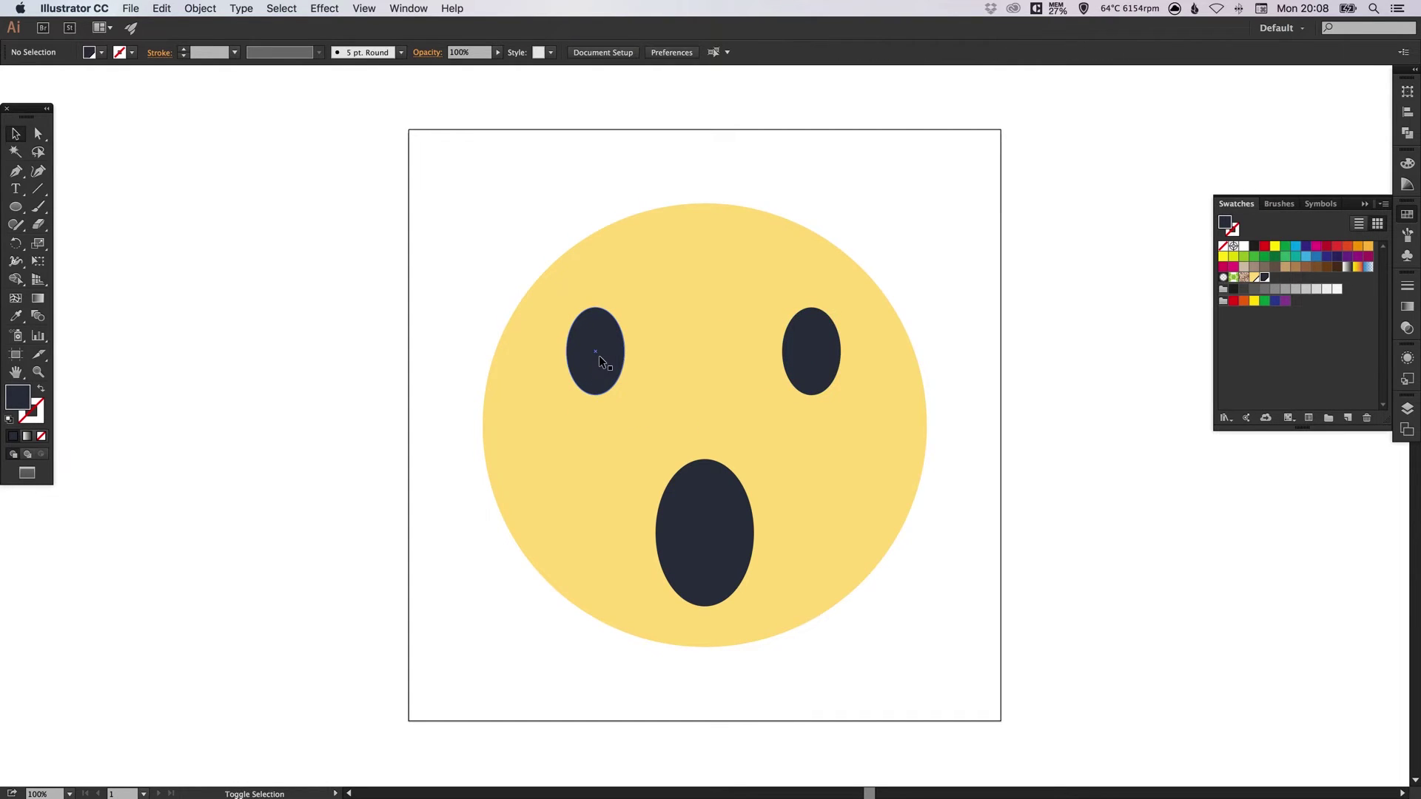
left_click(598, 354)
left_click(802, 351, "shift")
left_click_drag(807, 346, 813, 363)
key("super+shift+a")
Group the two eyes together and deselect
left_click(590, 362)
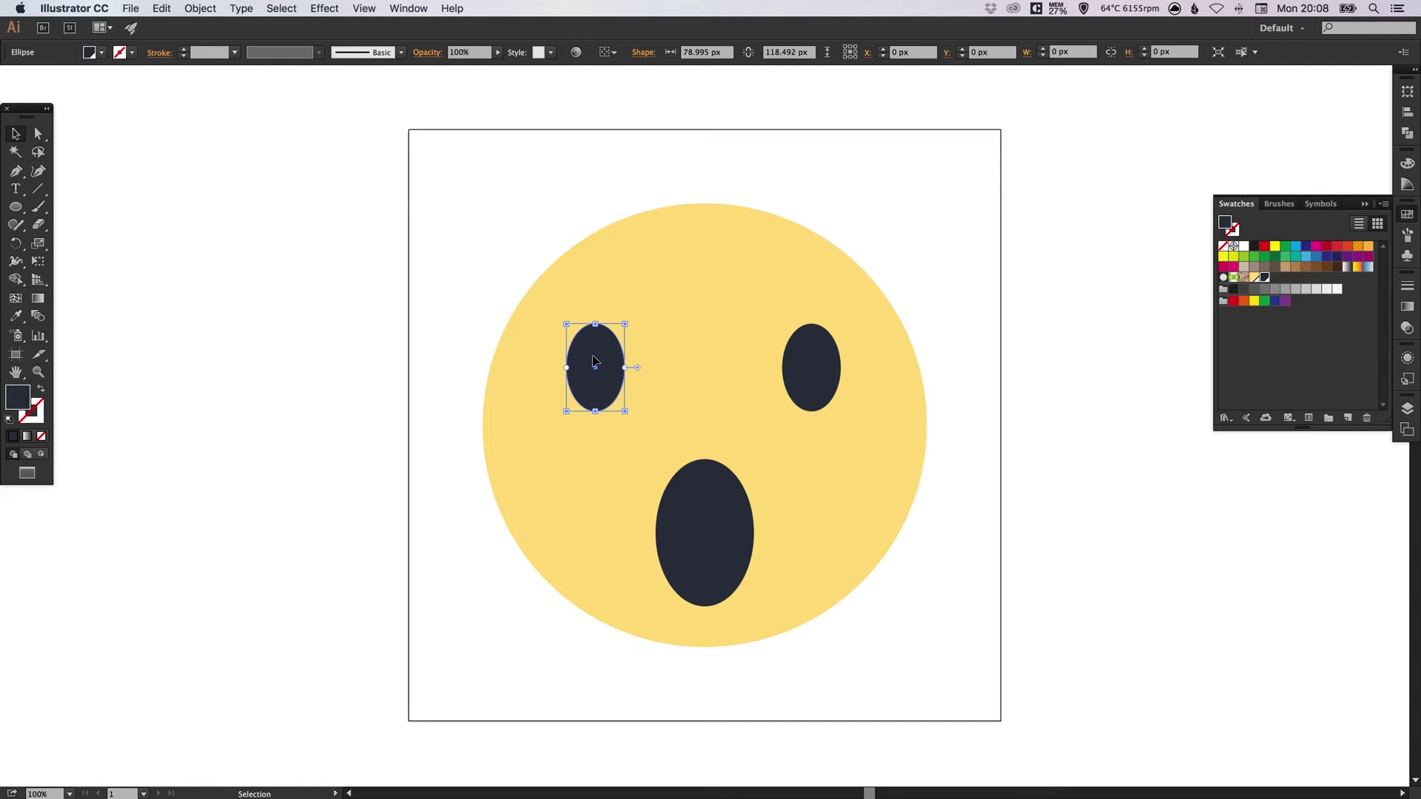
left_click(809, 360, "shift")
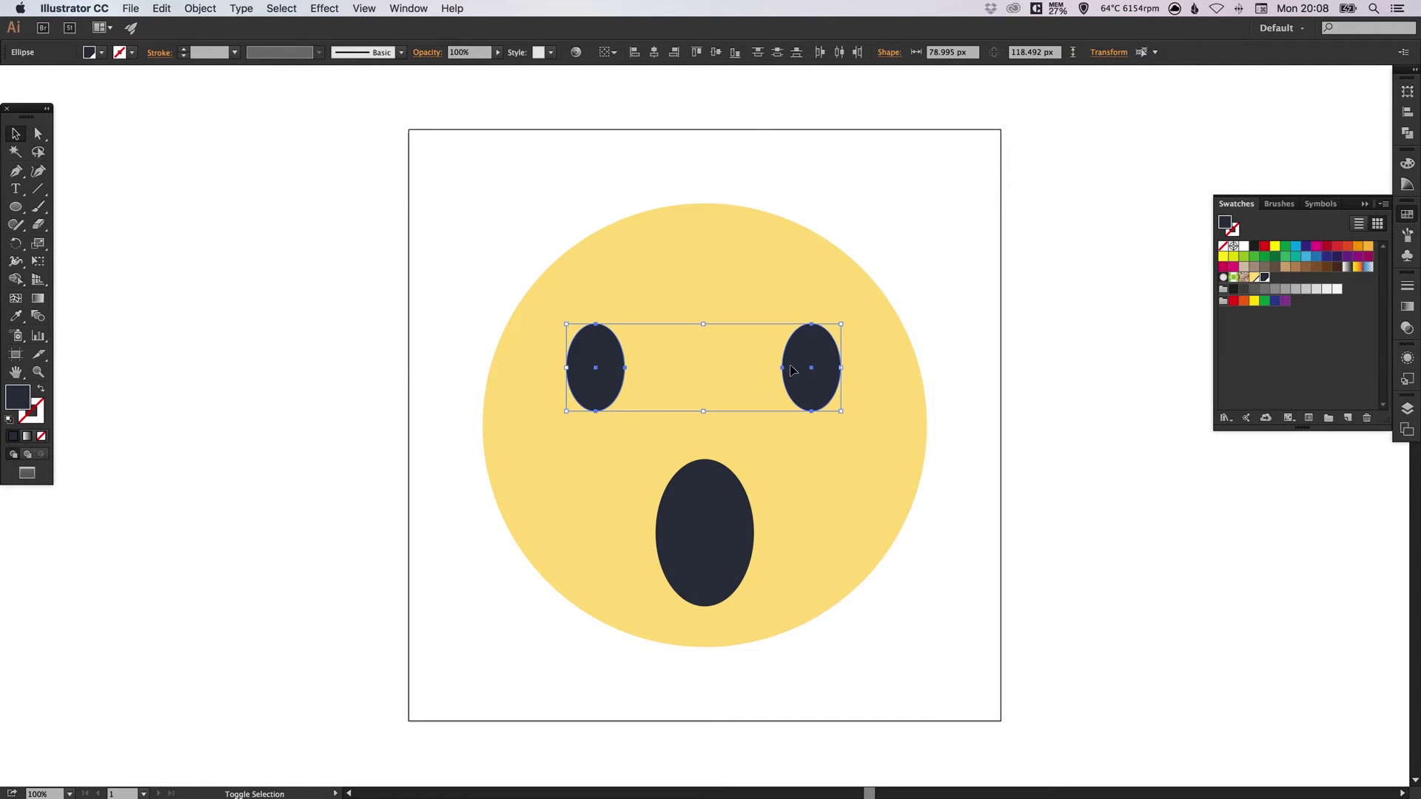
left_click(198, 8)
left_click(208, 63)
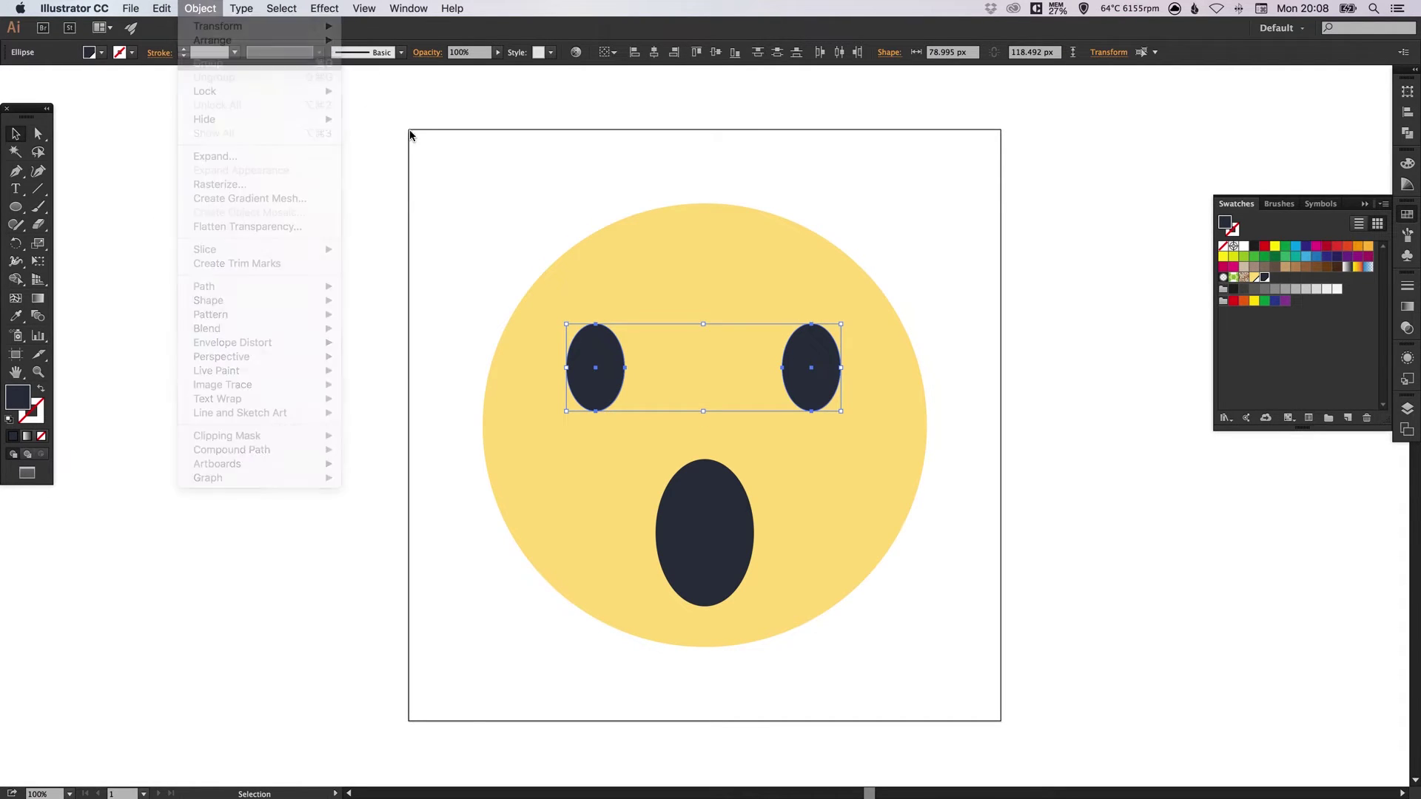
left_click(449, 271)
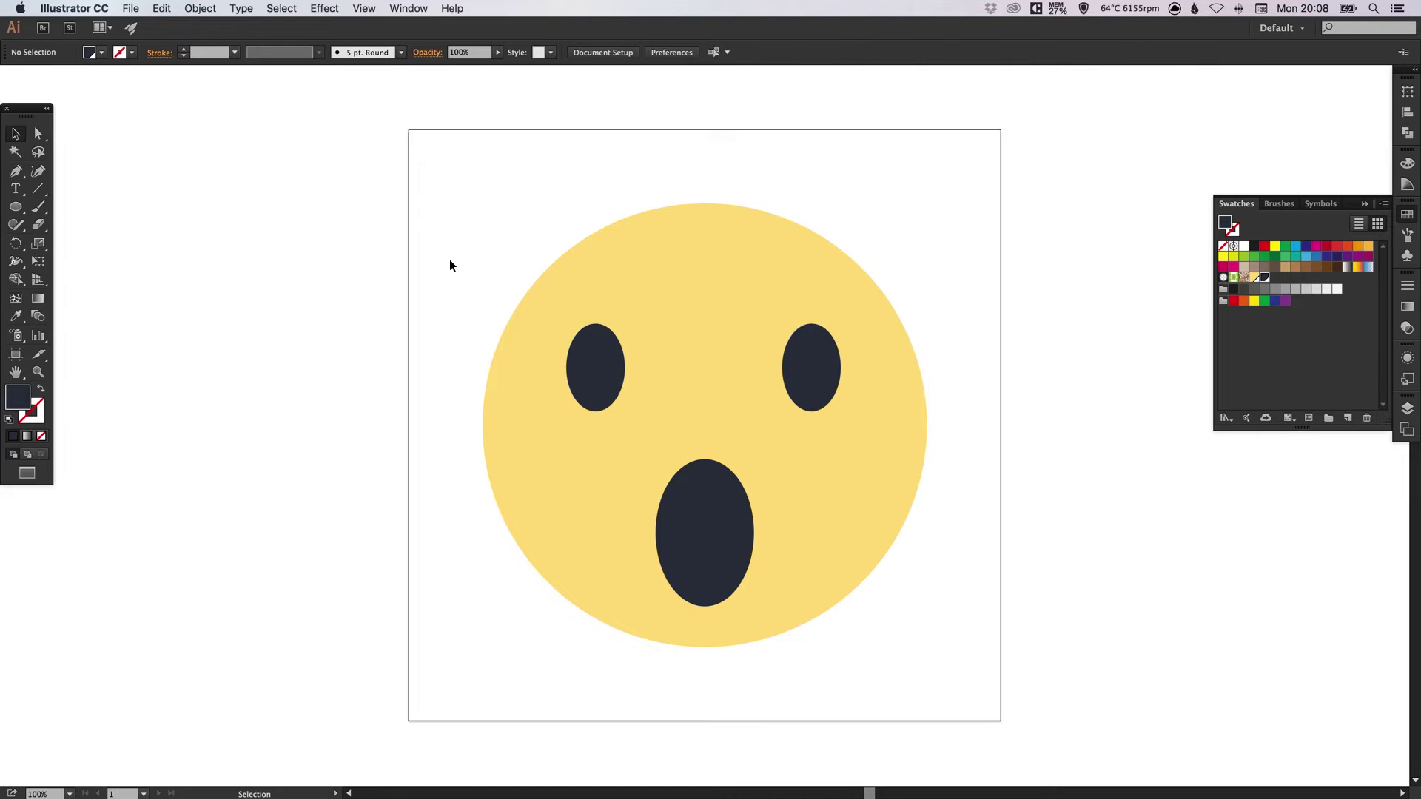
Draw a two-point curved Pen path above the face's upper left for an eyebrow
left_click(15, 171)
left_click(457, 218)
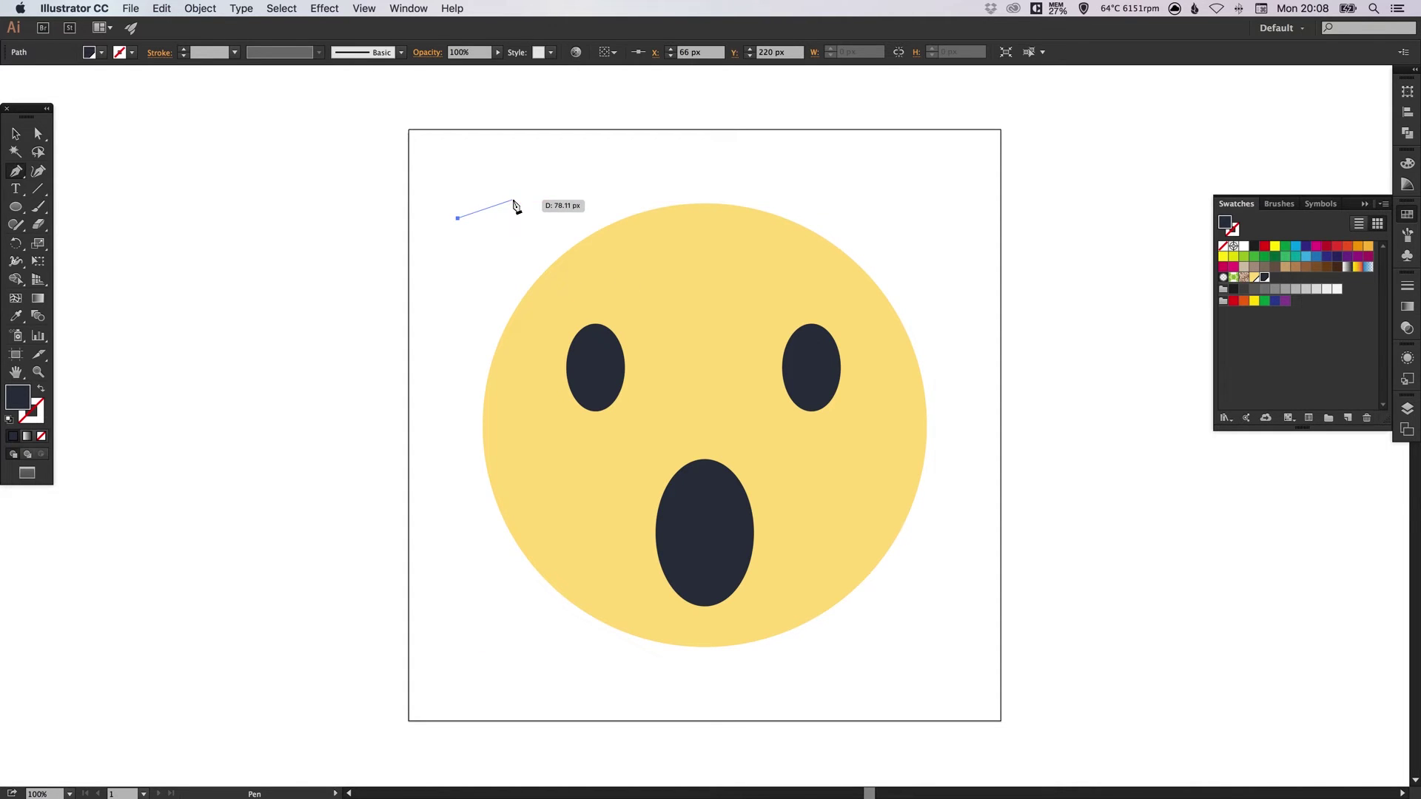
left_click_drag(515, 202, 555, 215)
Swap the curve's navy fill to a stroke and raise its weight to 15 pt
key("v")
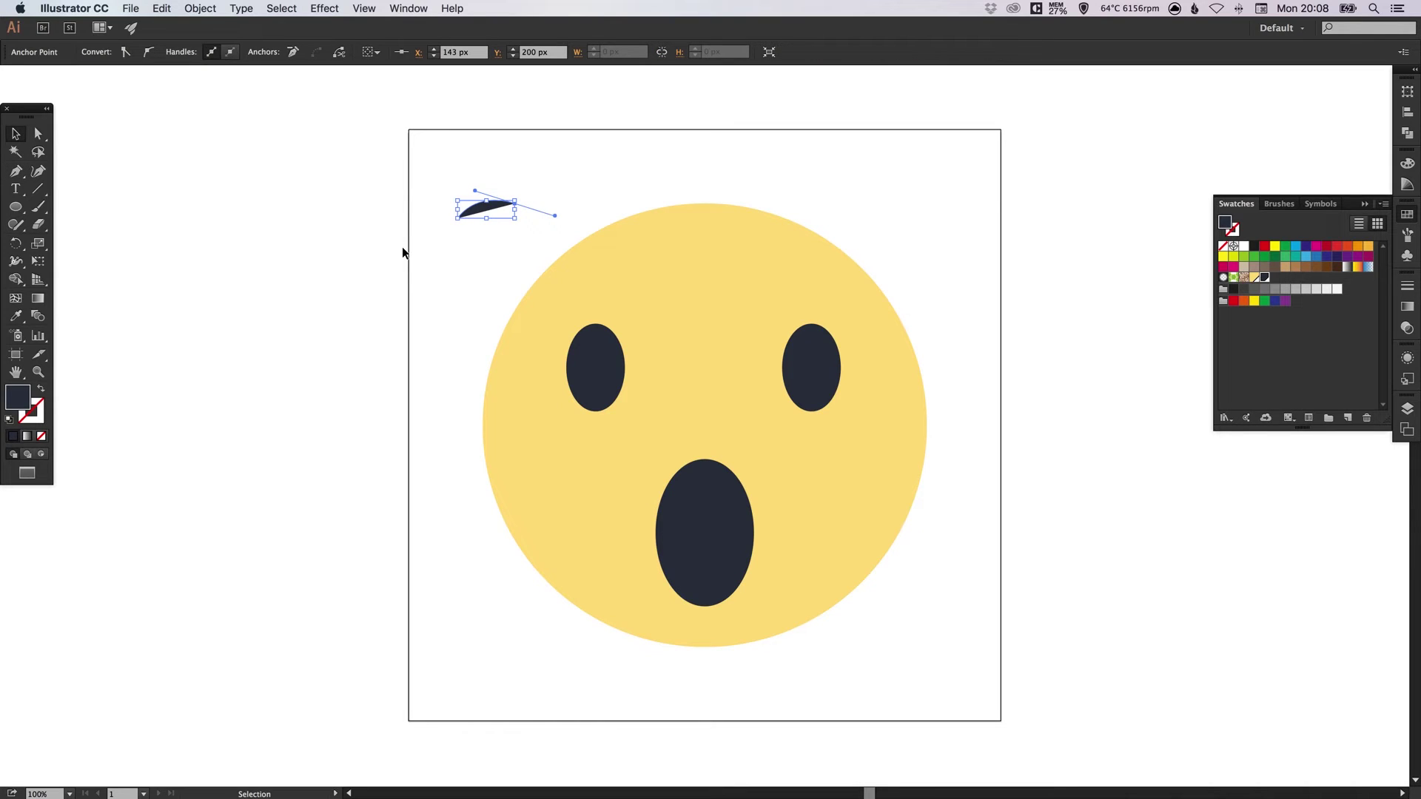
left_click(43, 388)
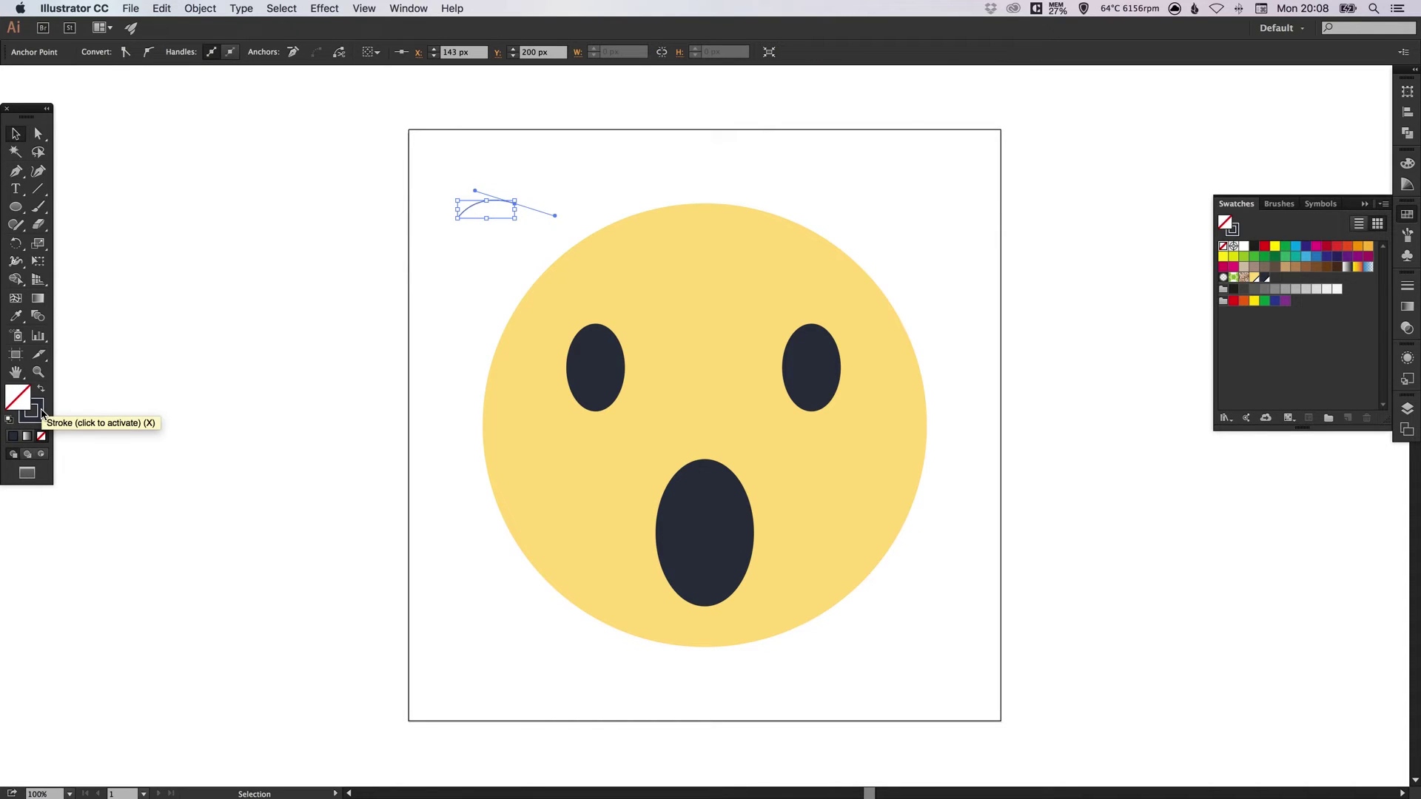
left_click(31, 411)
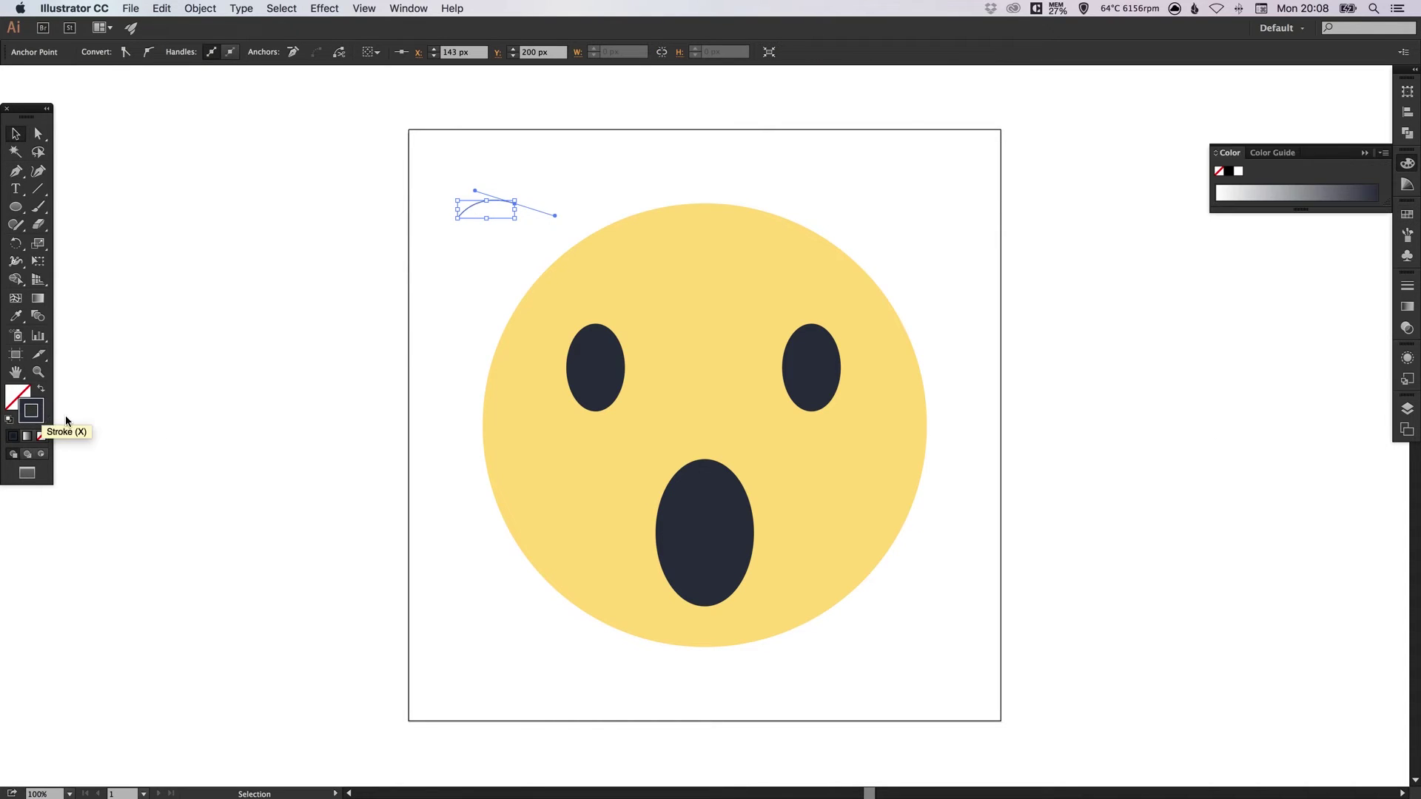
left_click(1408, 286)
left_click(1274, 291)
left_click(1274, 292)
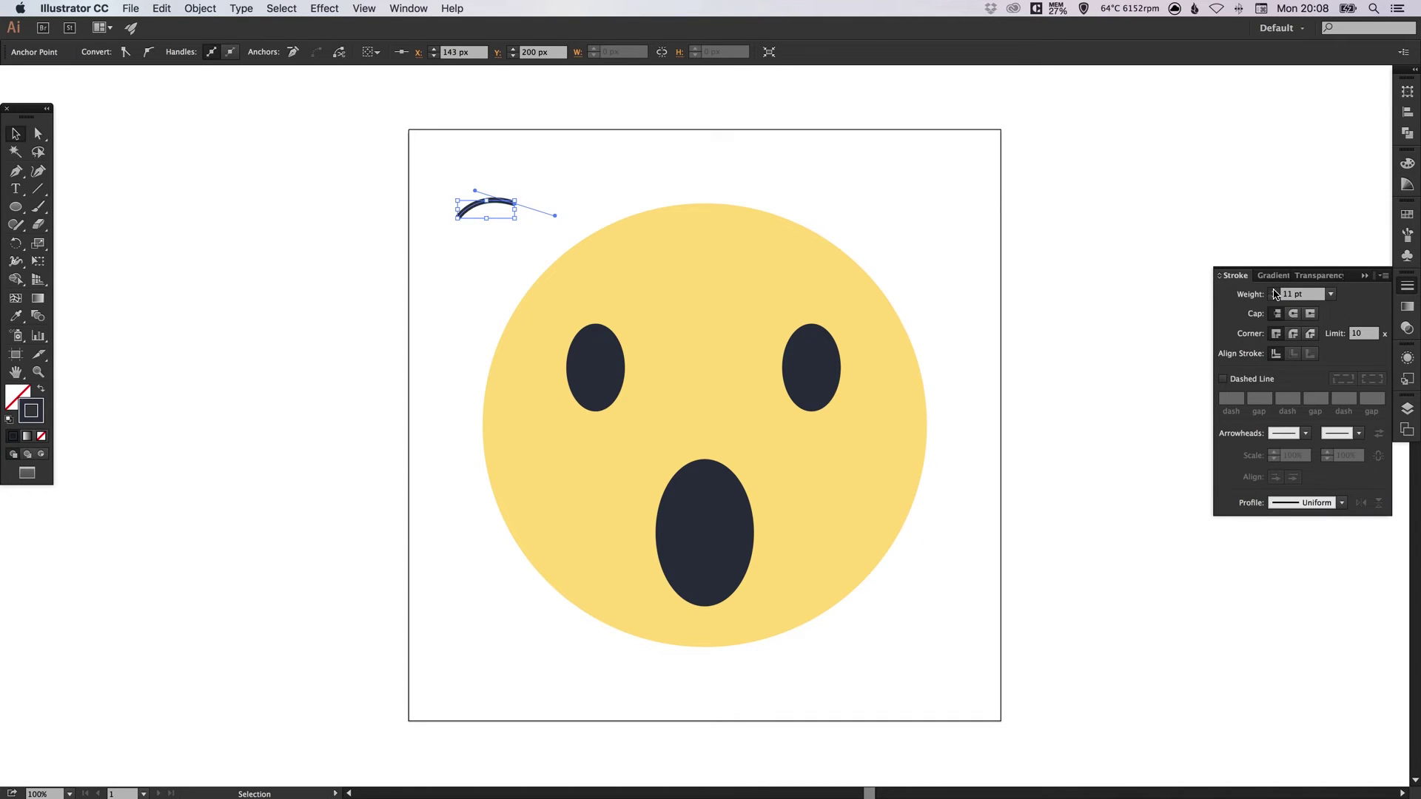
left_click(1274, 291)
left_click(1274, 291)
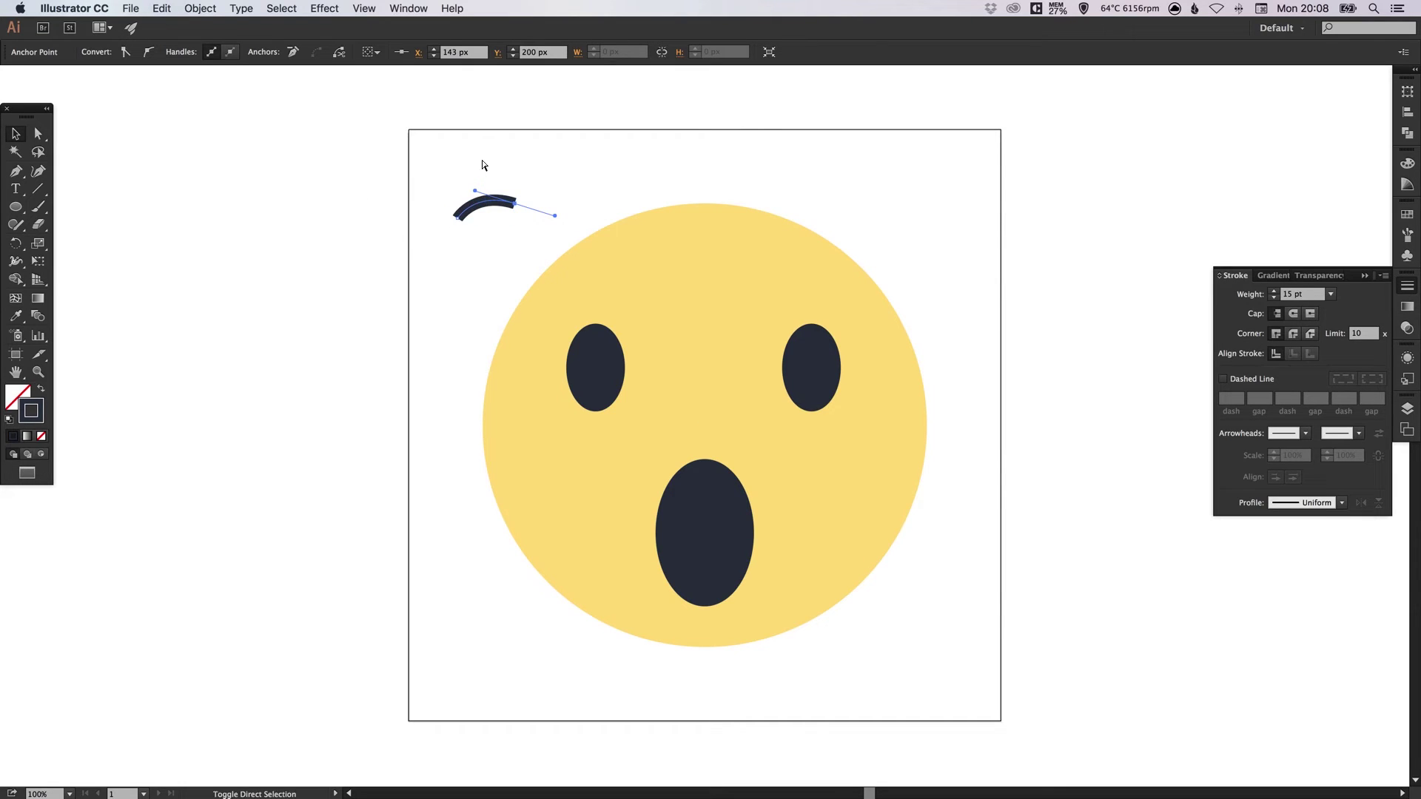
left_click(513, 165)
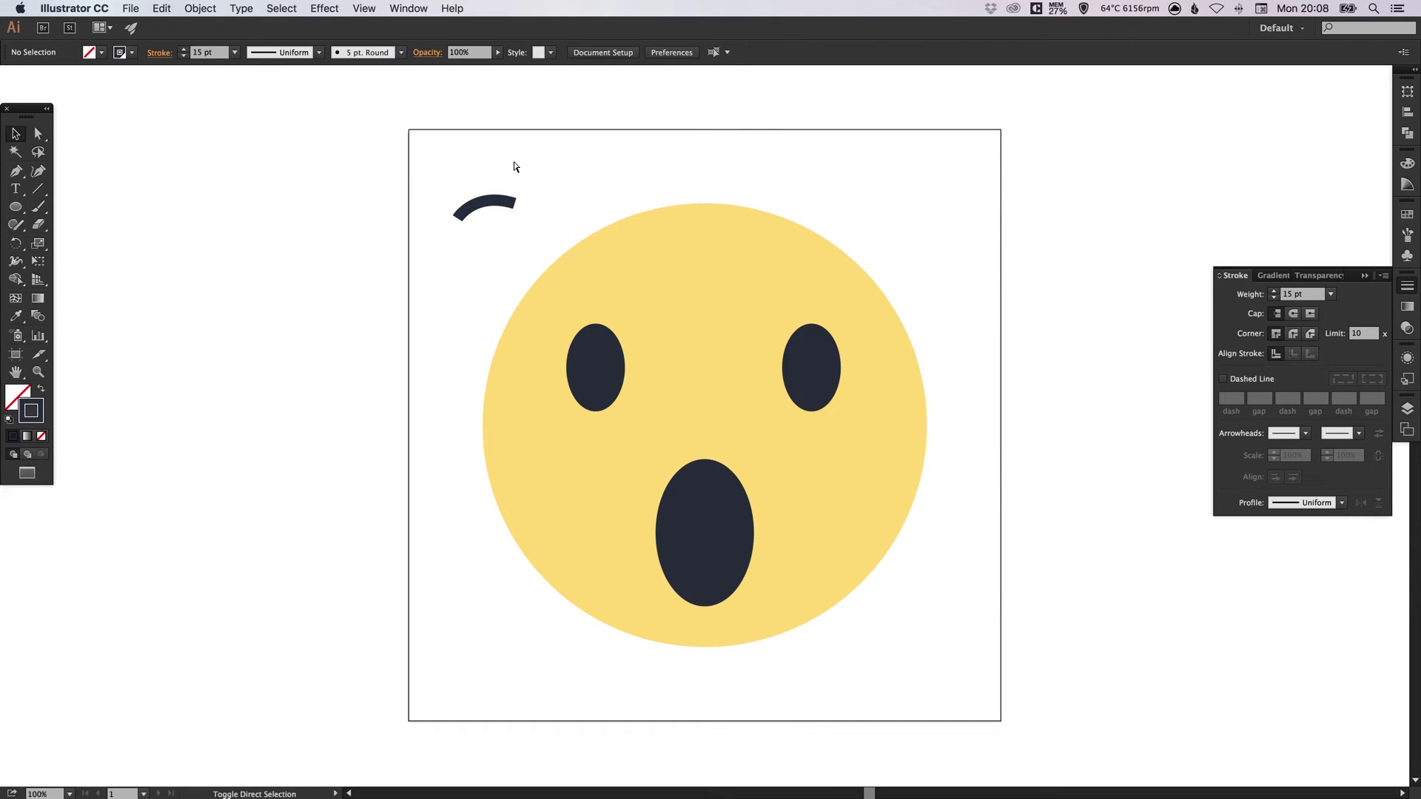
Give the eyebrow stroke a Round Cap
left_click(489, 204)
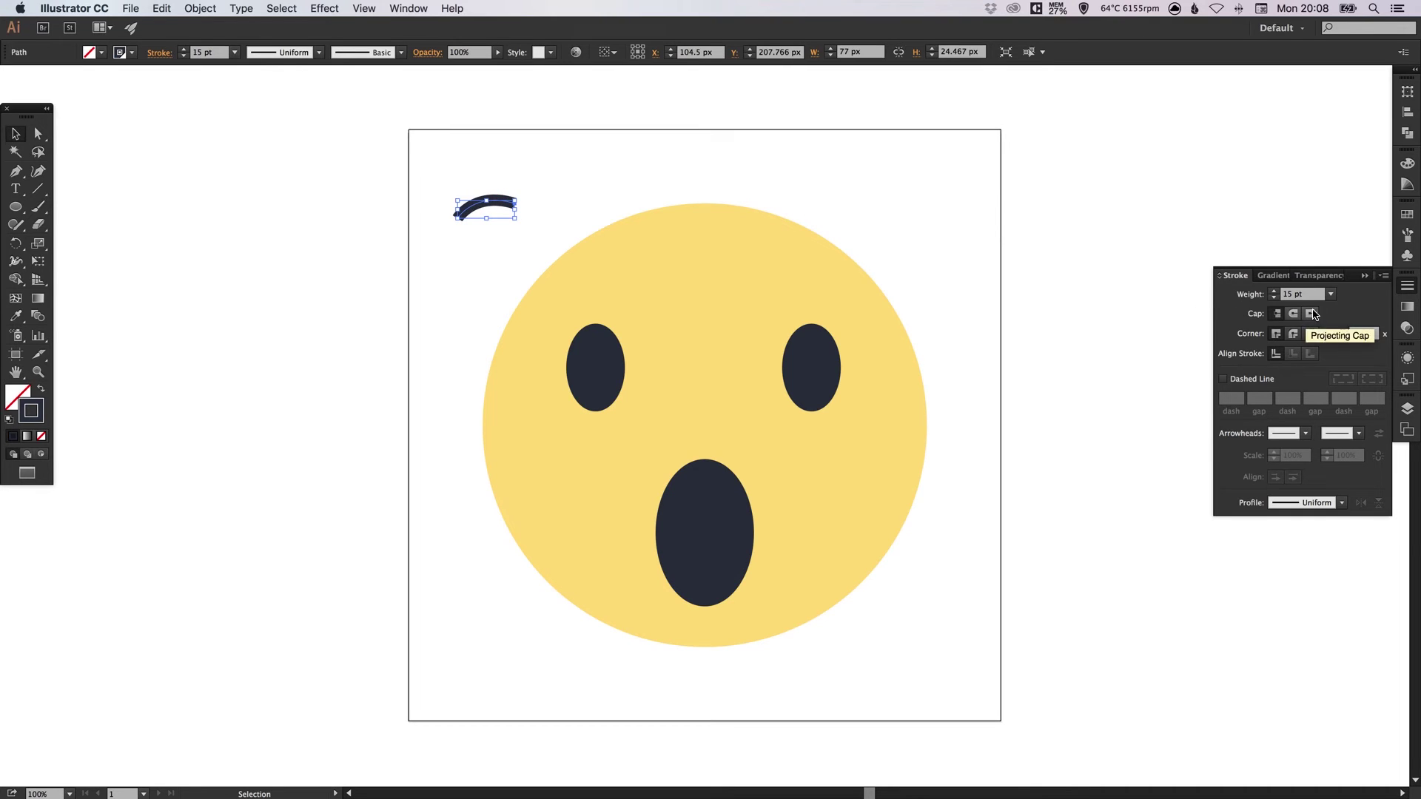
left_click(1408, 286)
left_click(1408, 286)
left_click(1294, 314)
left_click(1408, 285)
left_click(996, 244)
Move the eyebrow above the left eye, thicken it to 18 pt, and copy it rightward
left_click_drag(349, 149, 999, 565)
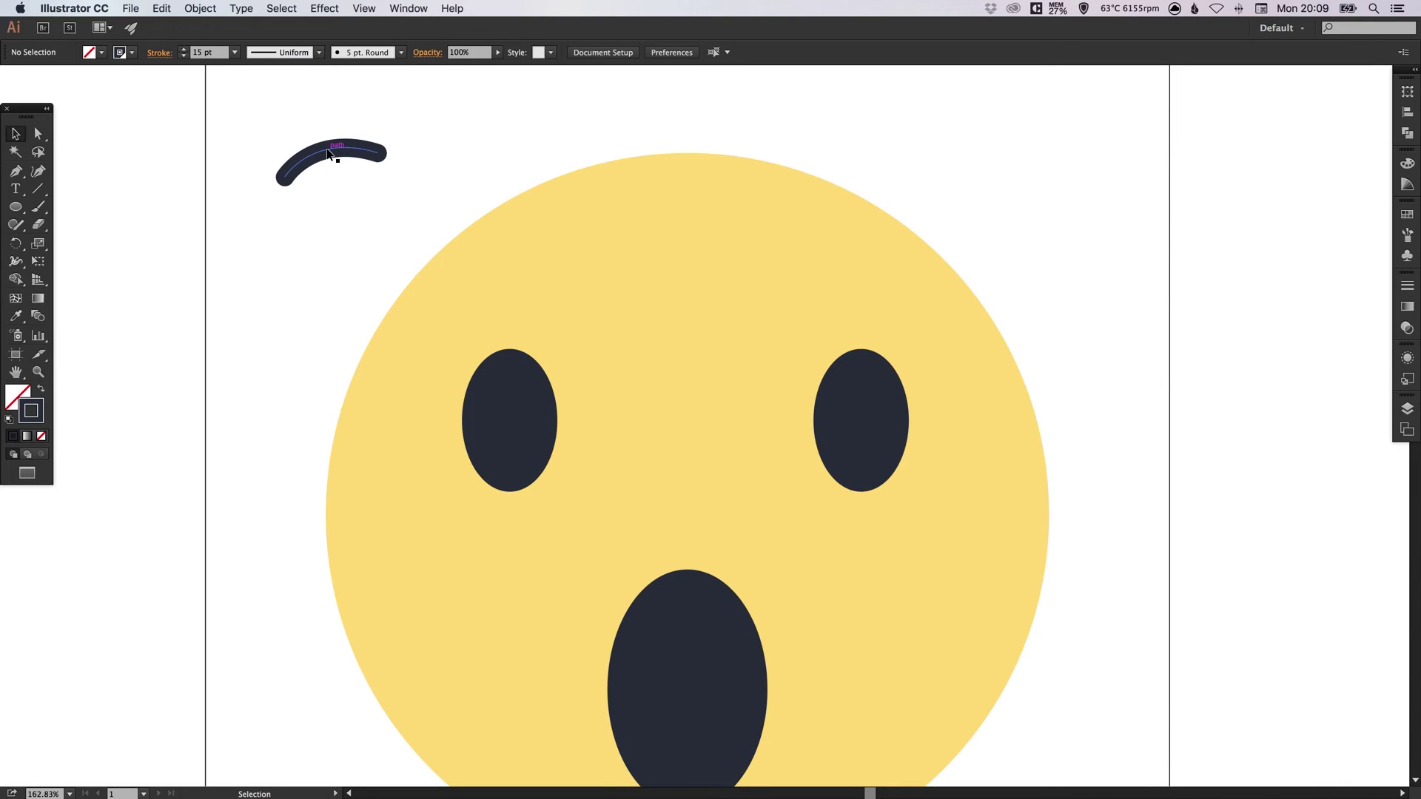
left_click_drag(328, 154, 481, 271)
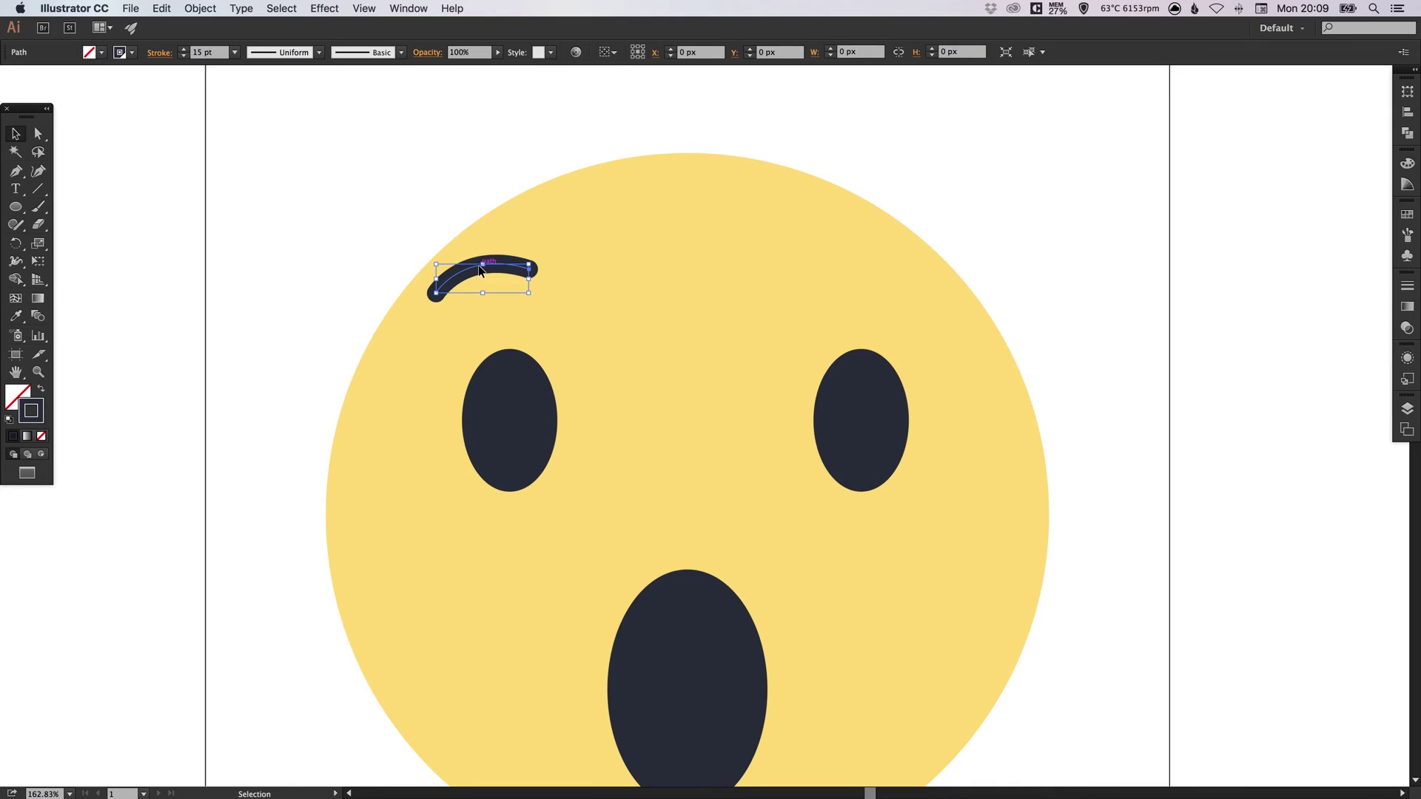
left_click(1408, 286)
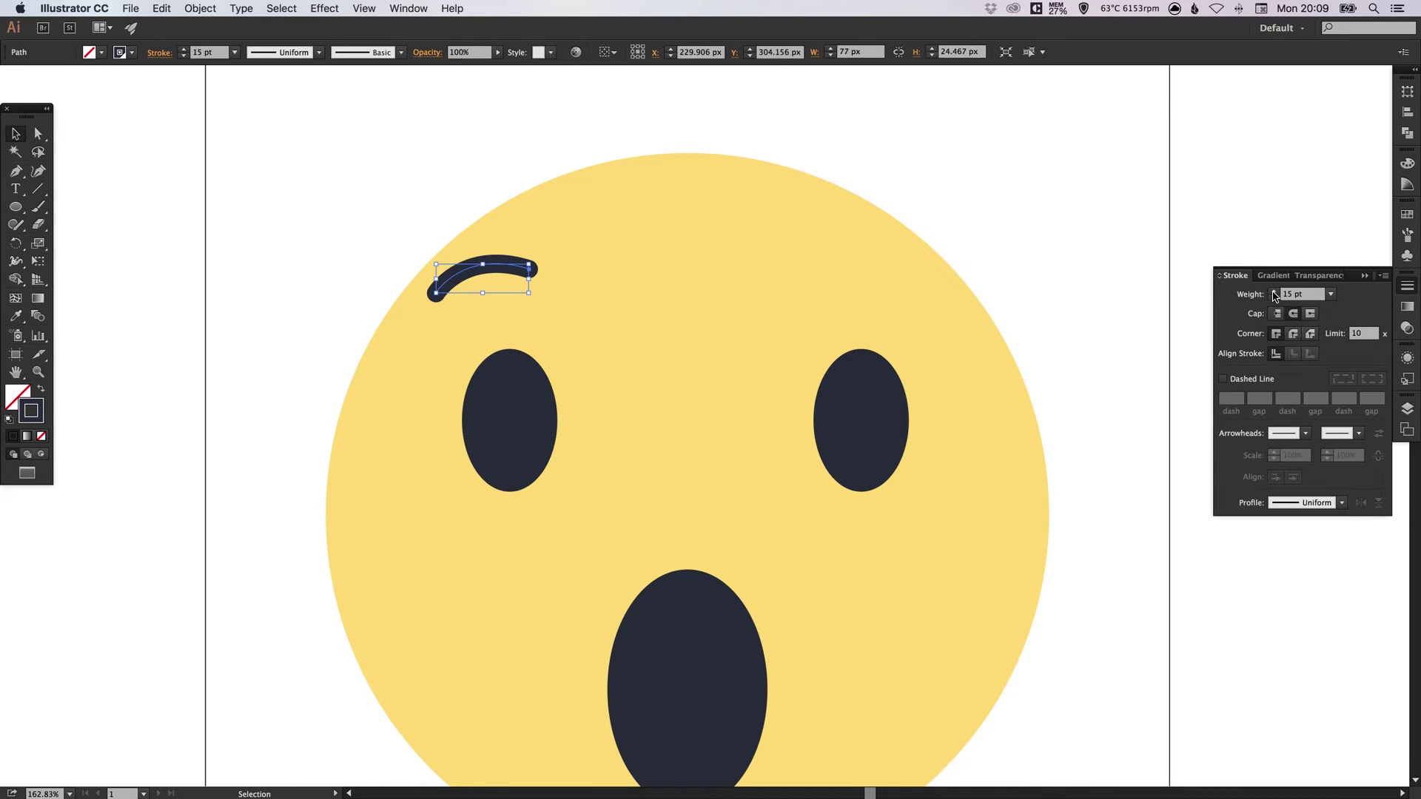
left_click(1274, 292)
left_click(1274, 290)
left_click(1275, 291)
left_click(1408, 286)
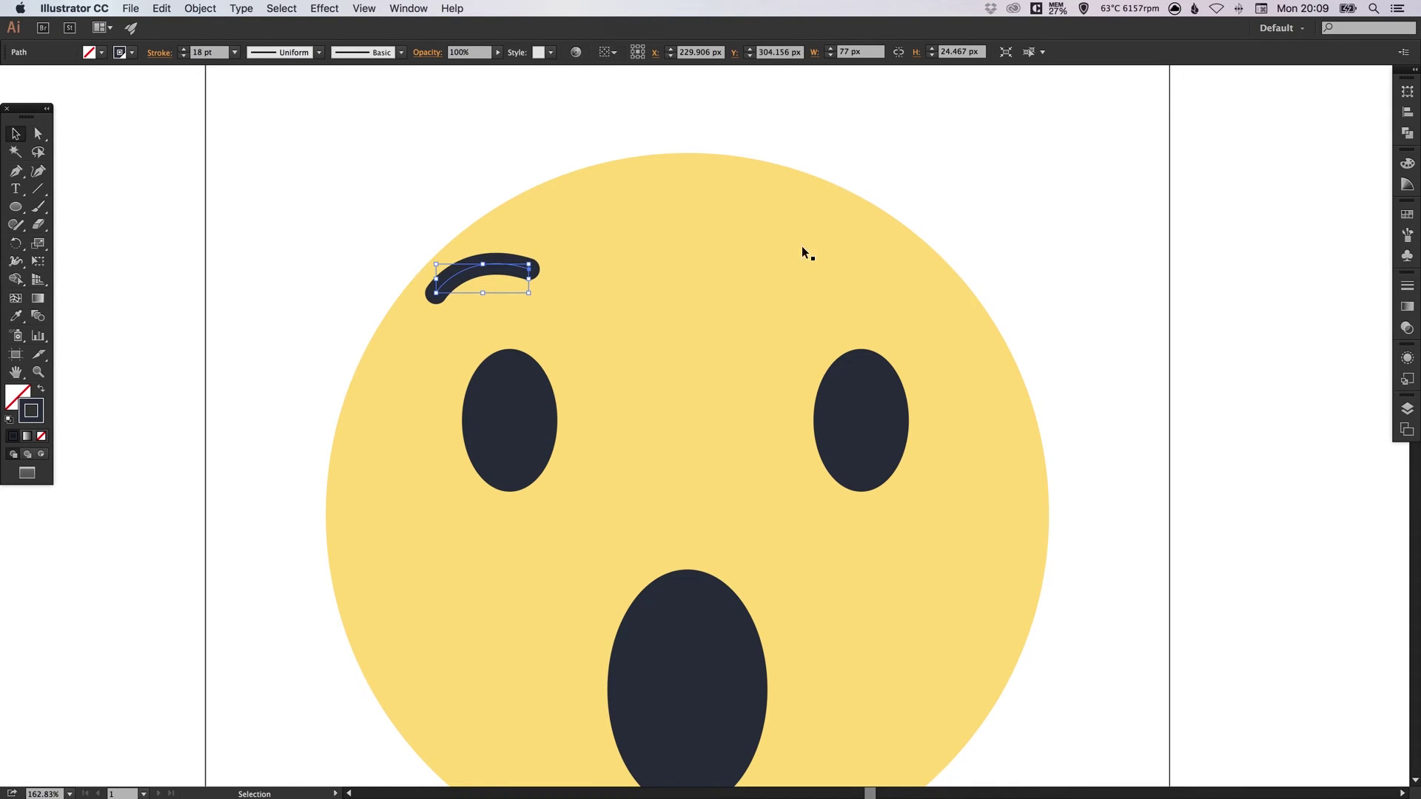
key("super+shift+a")
left_click_drag(508, 267, 882, 268)
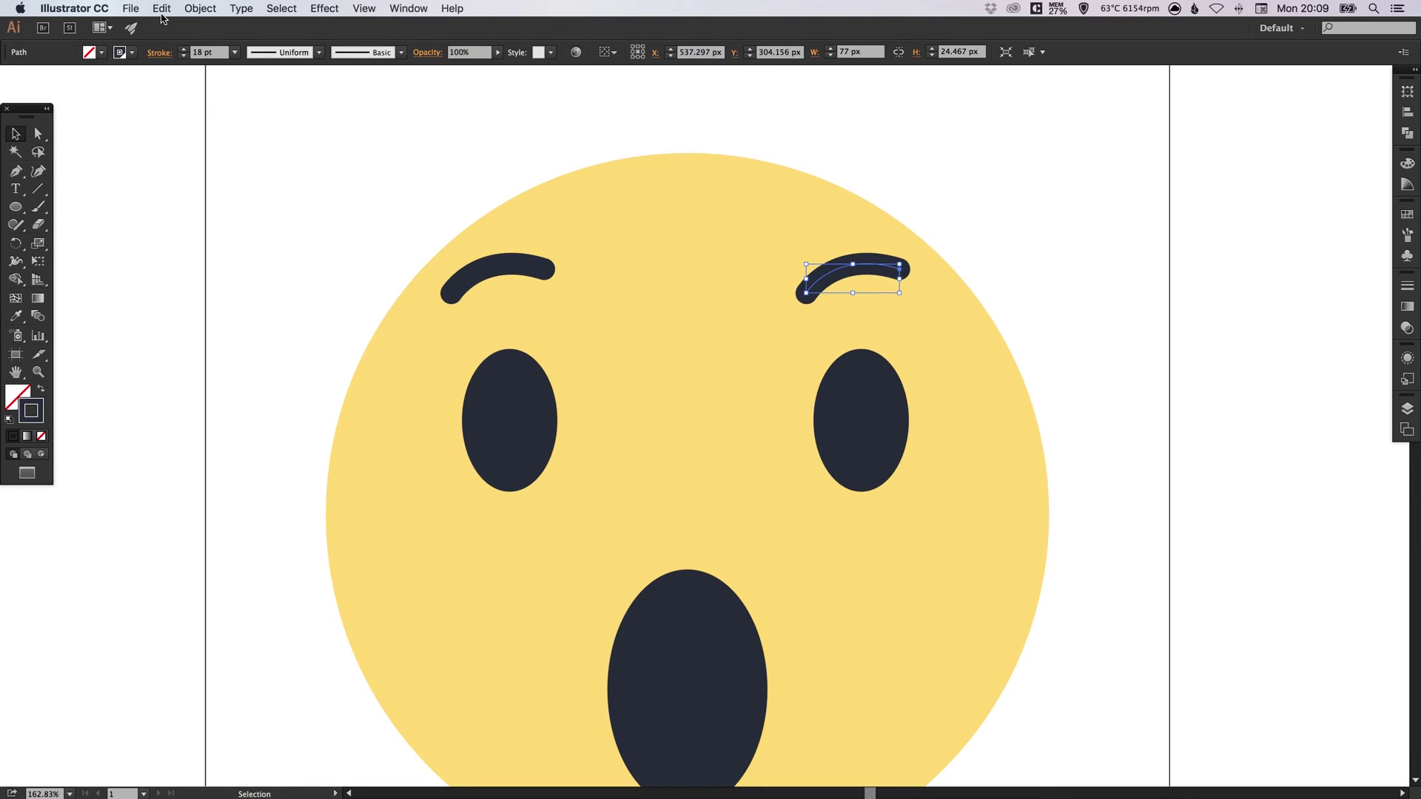
Reflect the right eyebrow copy across the vertical axis to mirror the left brow
left_click(199, 8)
mouse_move(201, 29)
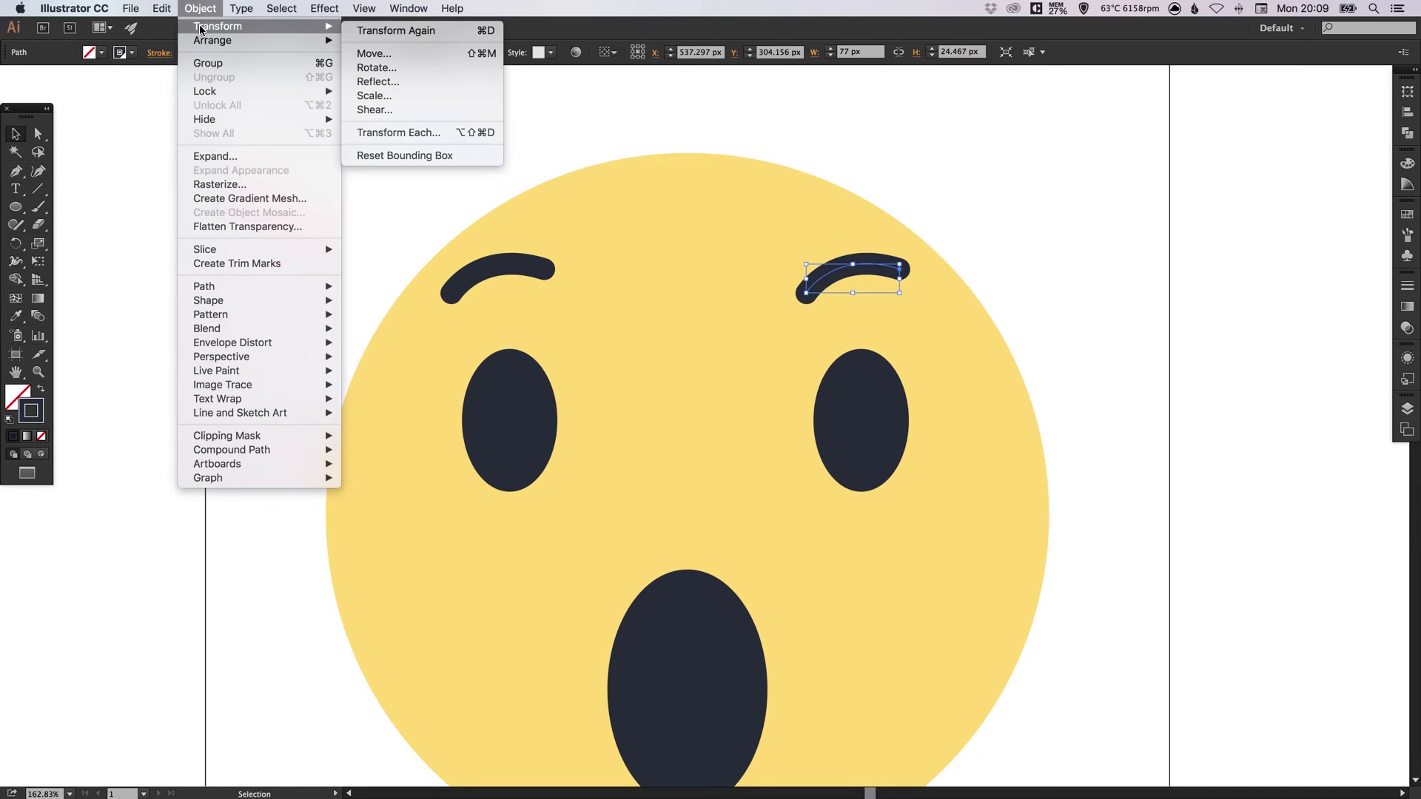
left_click(399, 81)
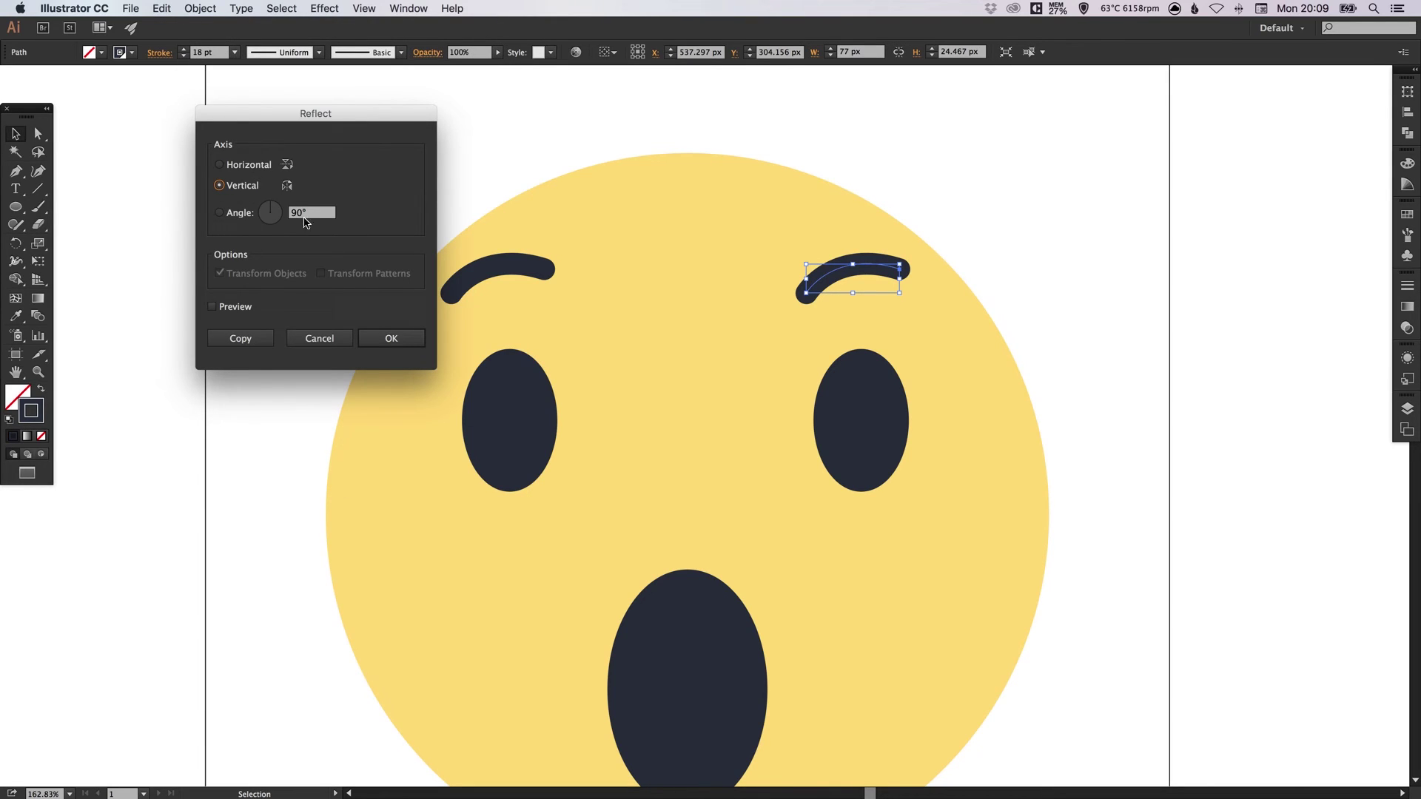
left_click(406, 340)
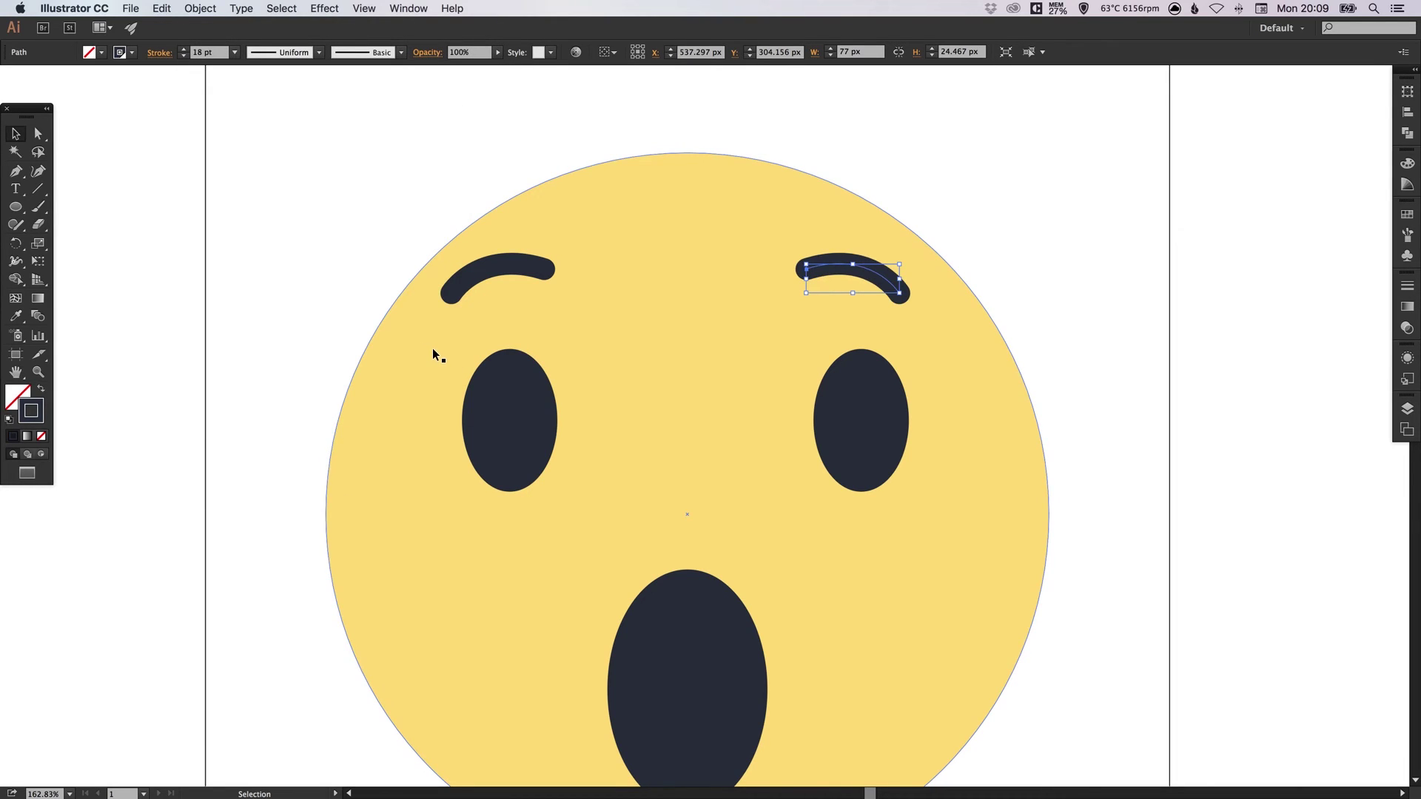
Add the left eyebrow to the selection and group both eyebrows with Object > Group
left_click(537, 263, "shift")
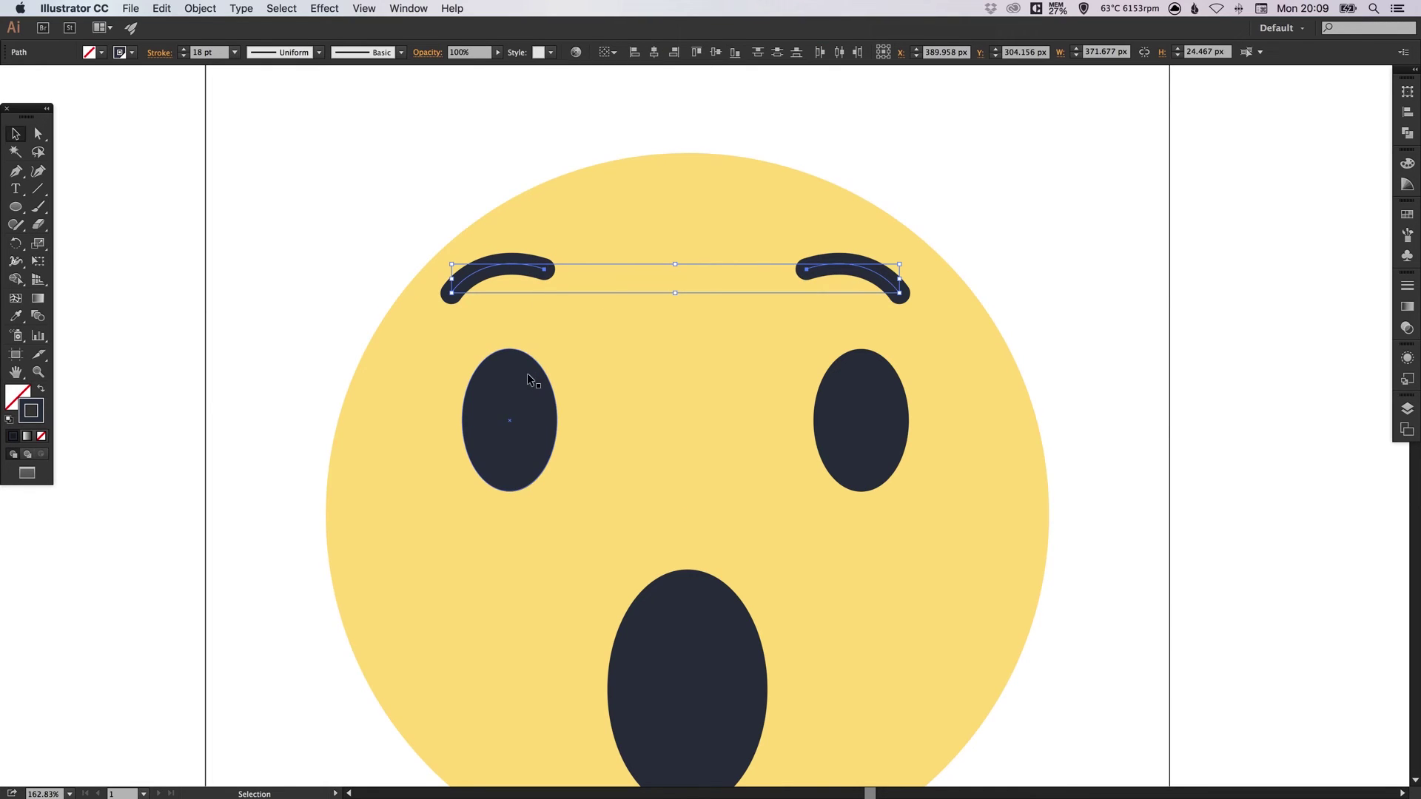
left_click(201, 8)
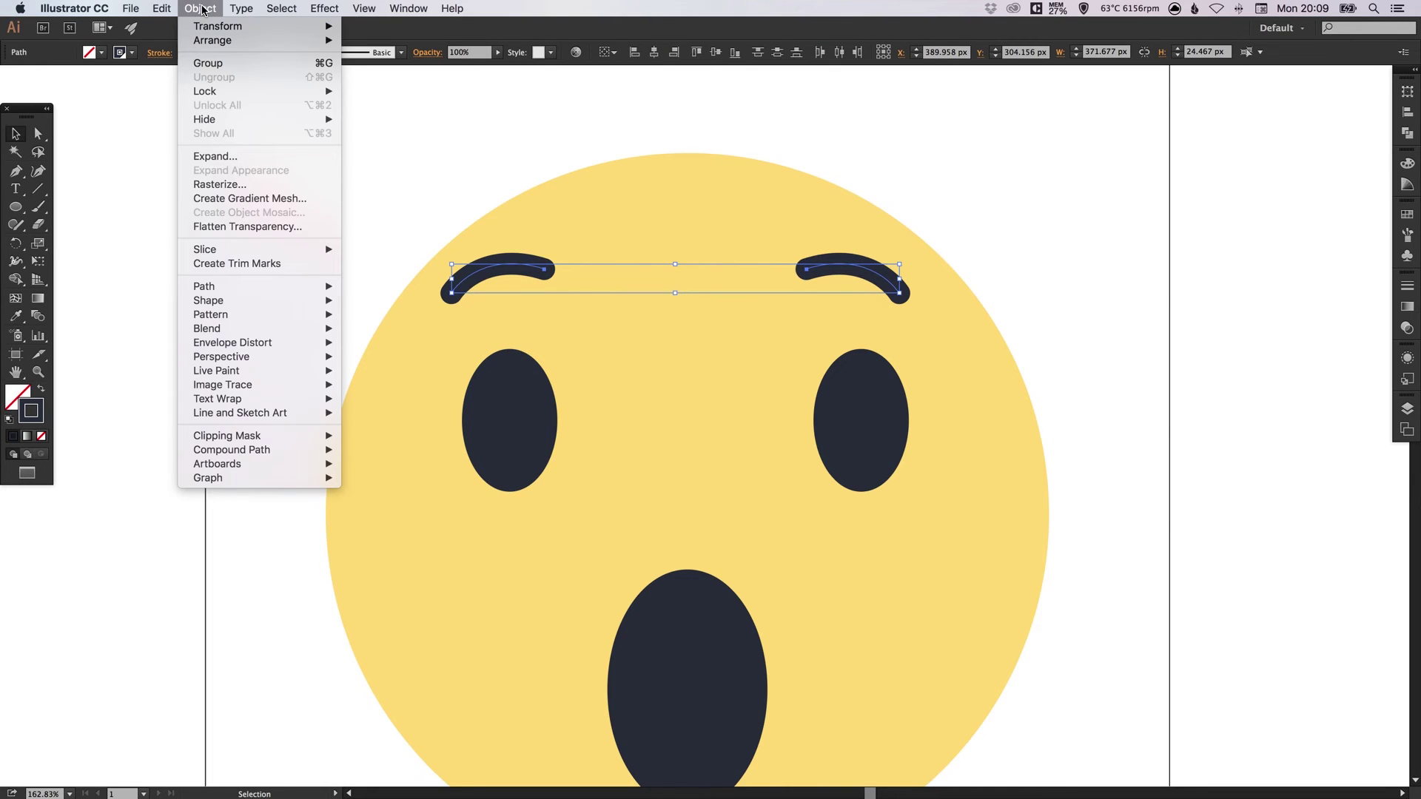
left_click(204, 64)
key("a")
Return the view to 100%, undo an accidental move of the eyebrow group, and re-centre the artboard
key("super+1")
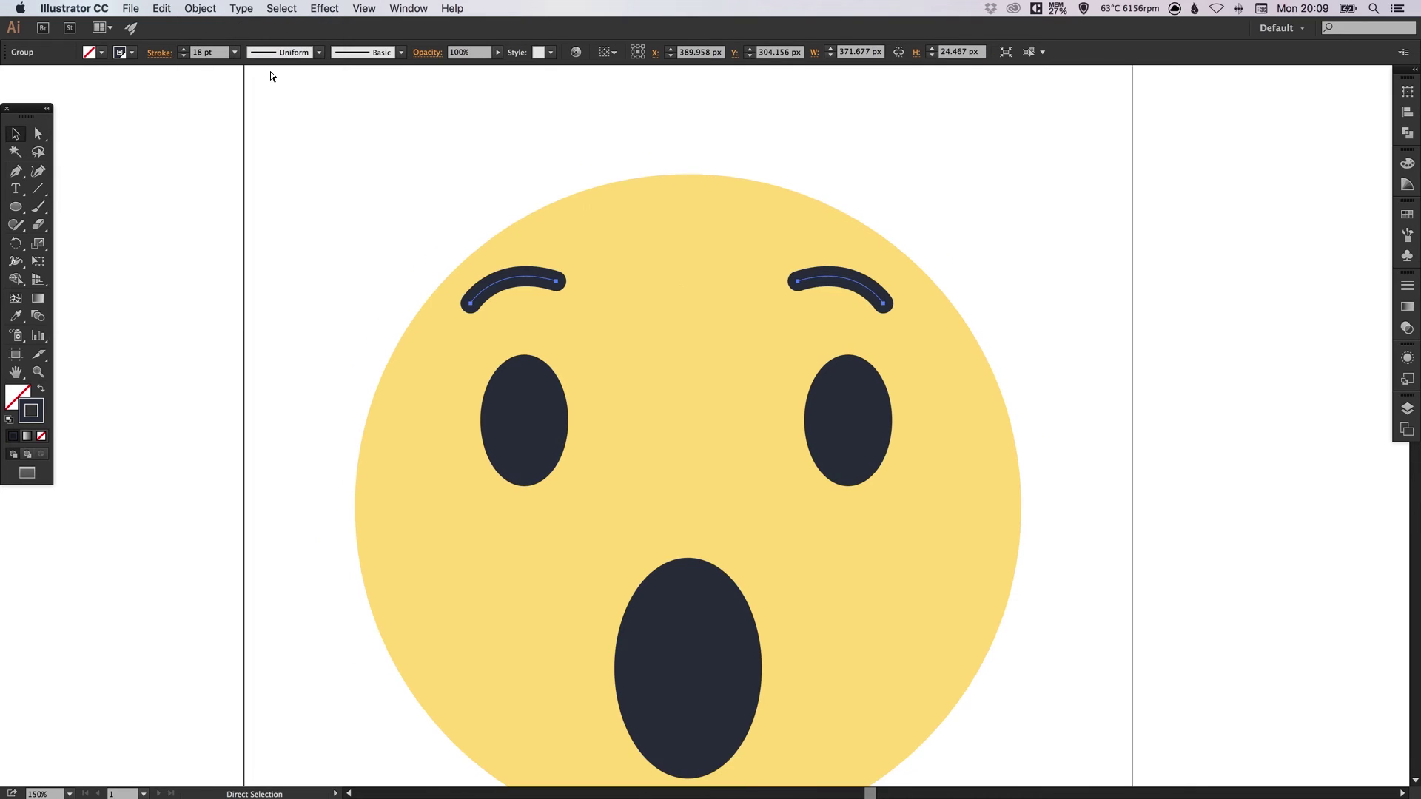
key("v")
left_click(567, 208)
left_click_drag(589, 324, 254, 204)
key("super+z")
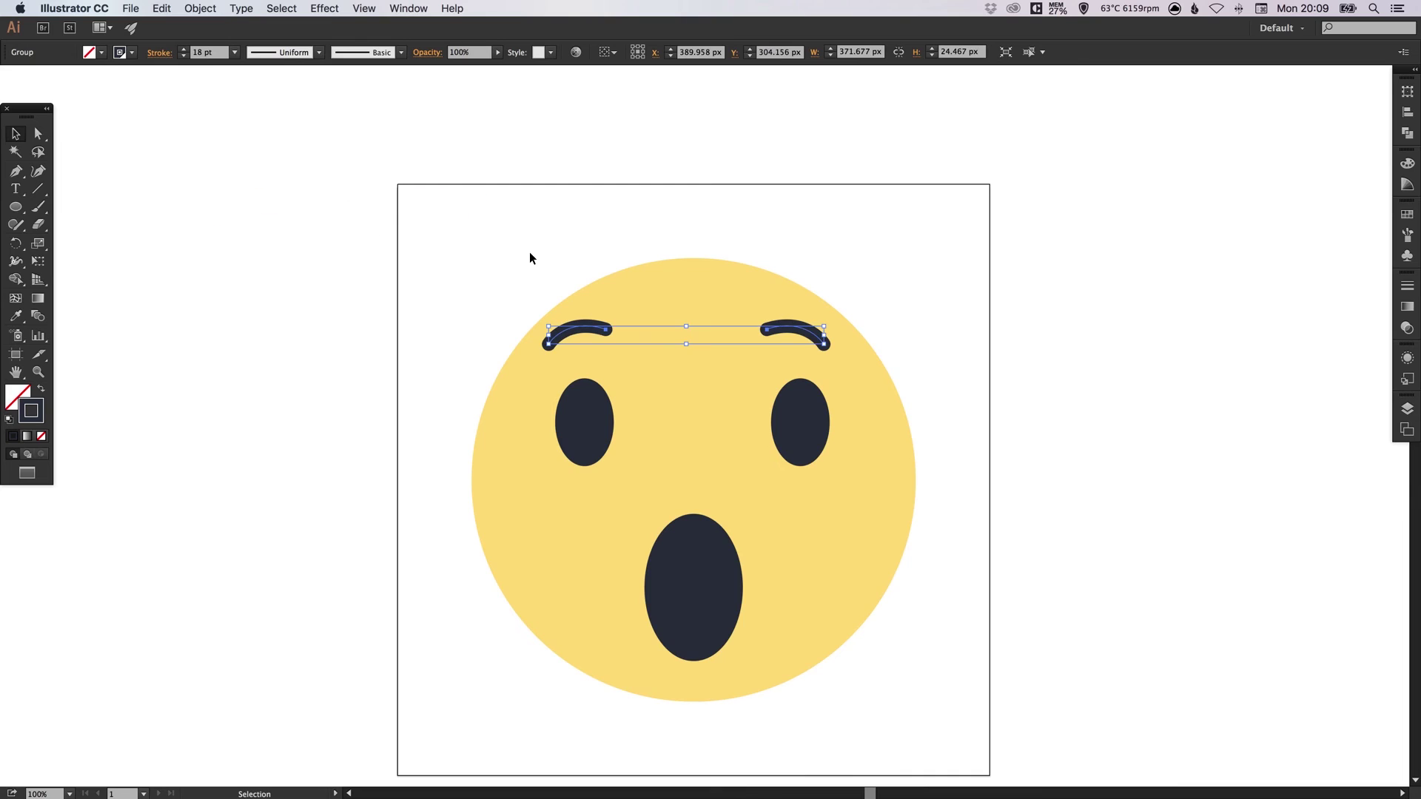
key("space")
left_click_drag(526, 251, 499, 234)
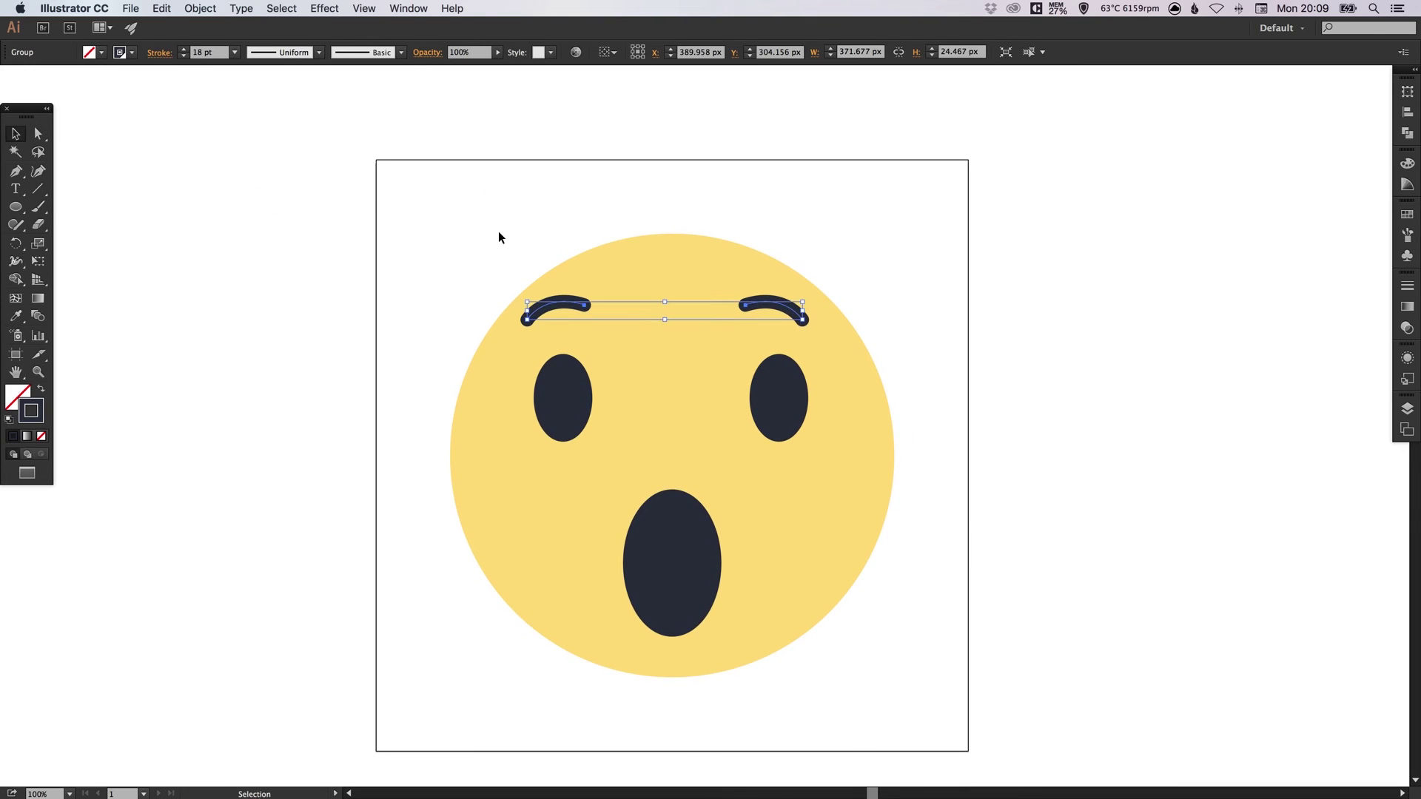
Enlarge the navy mouth oval to 150×225 px and nudge it slightly upward
left_click(681, 538)
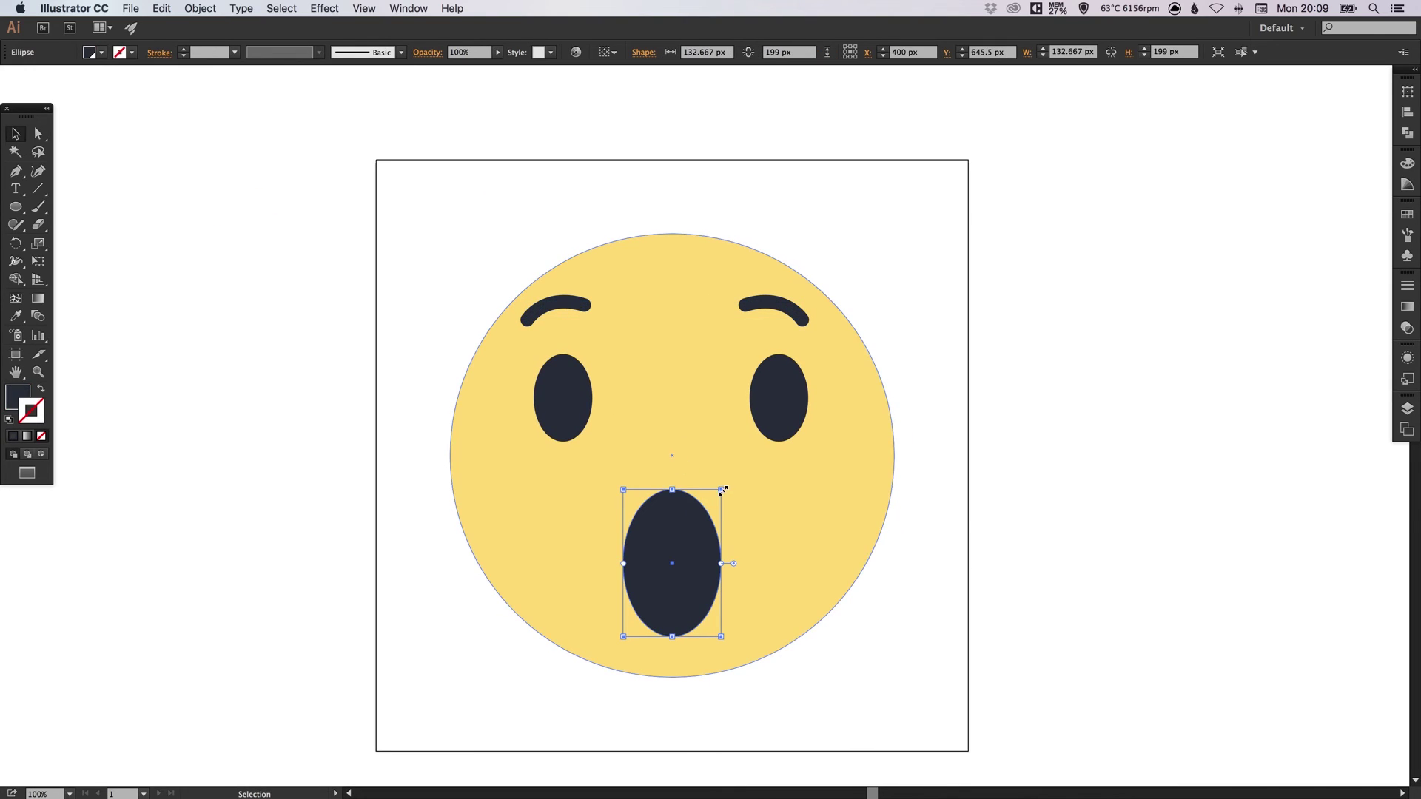
mouse_move(721, 490)
left_mouse_down()
mouse_move(728, 479)
mouse_move(697, 502)
left_mouse_up()
key("super+shift+a")
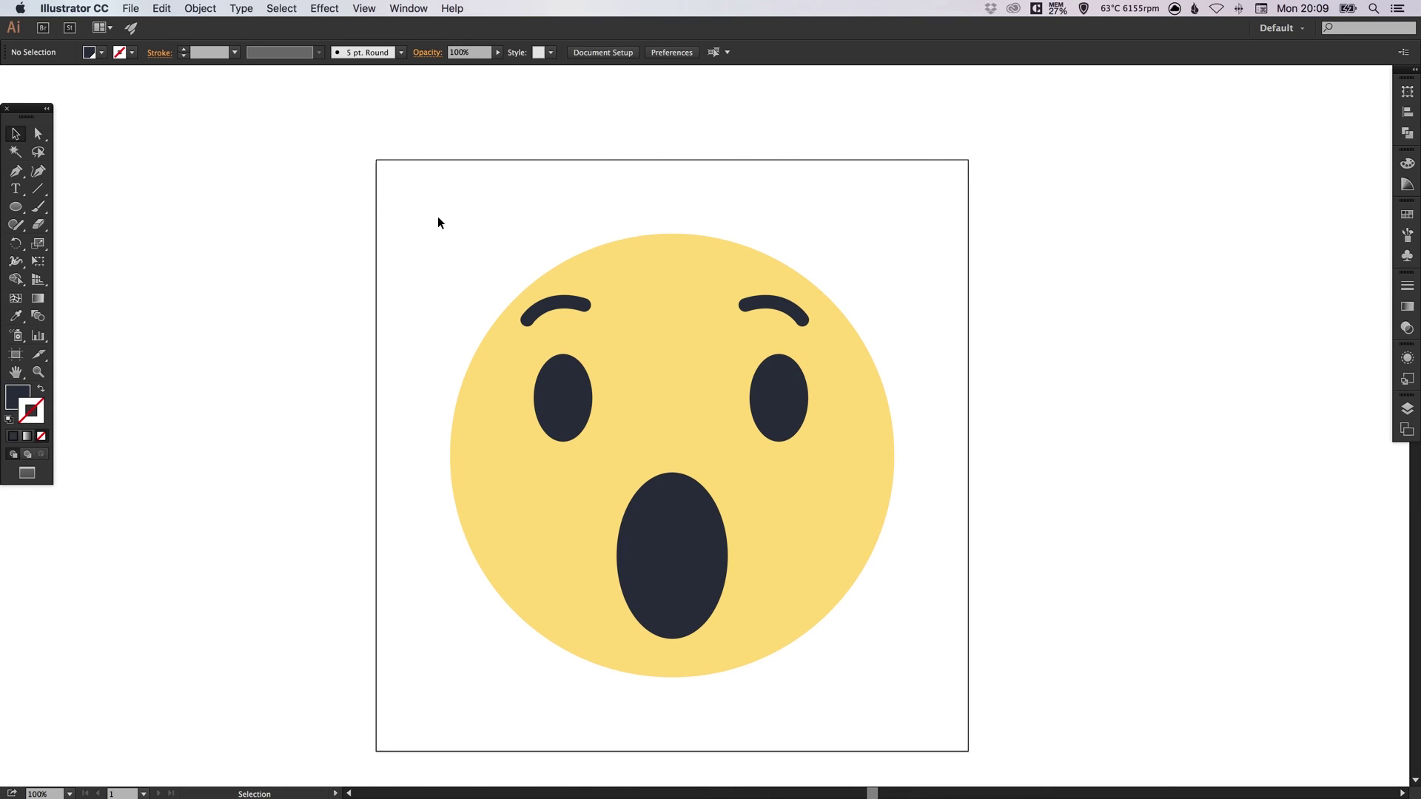
Marquee-select the whole face and apply Horizontal Align Center, leaving the artwork at X 397.073 px
left_click_drag(437, 218, 930, 723)
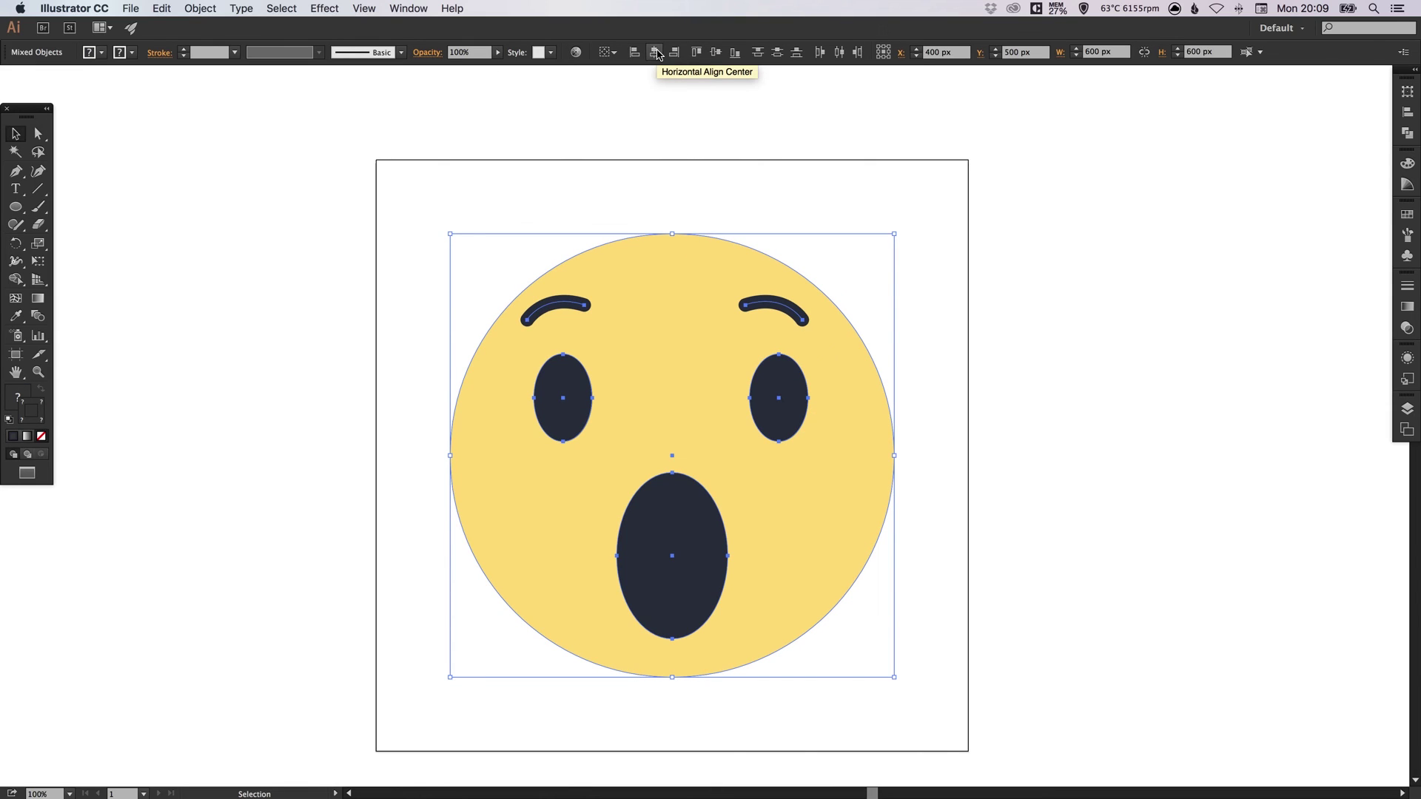
left_click(1407, 112)
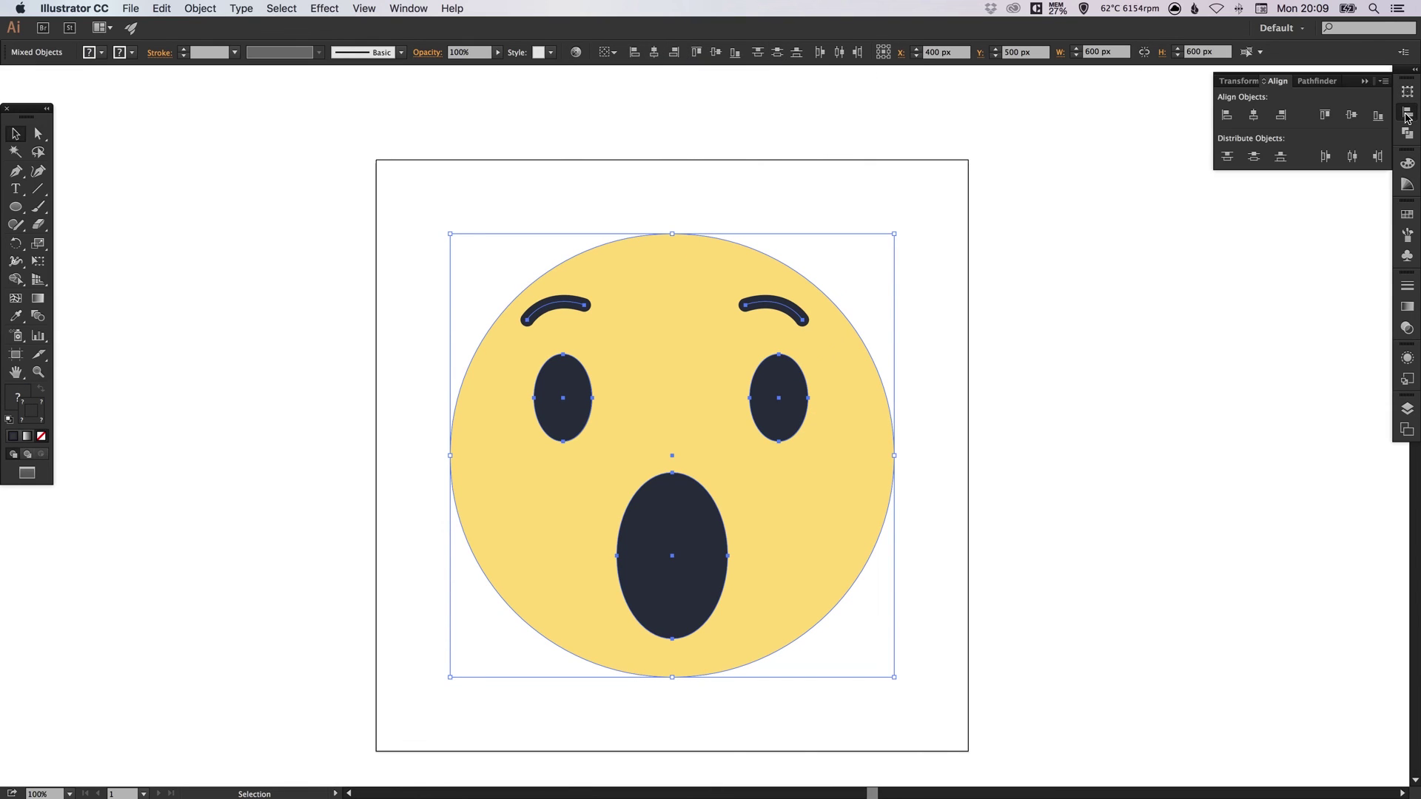
left_click(1402, 113)
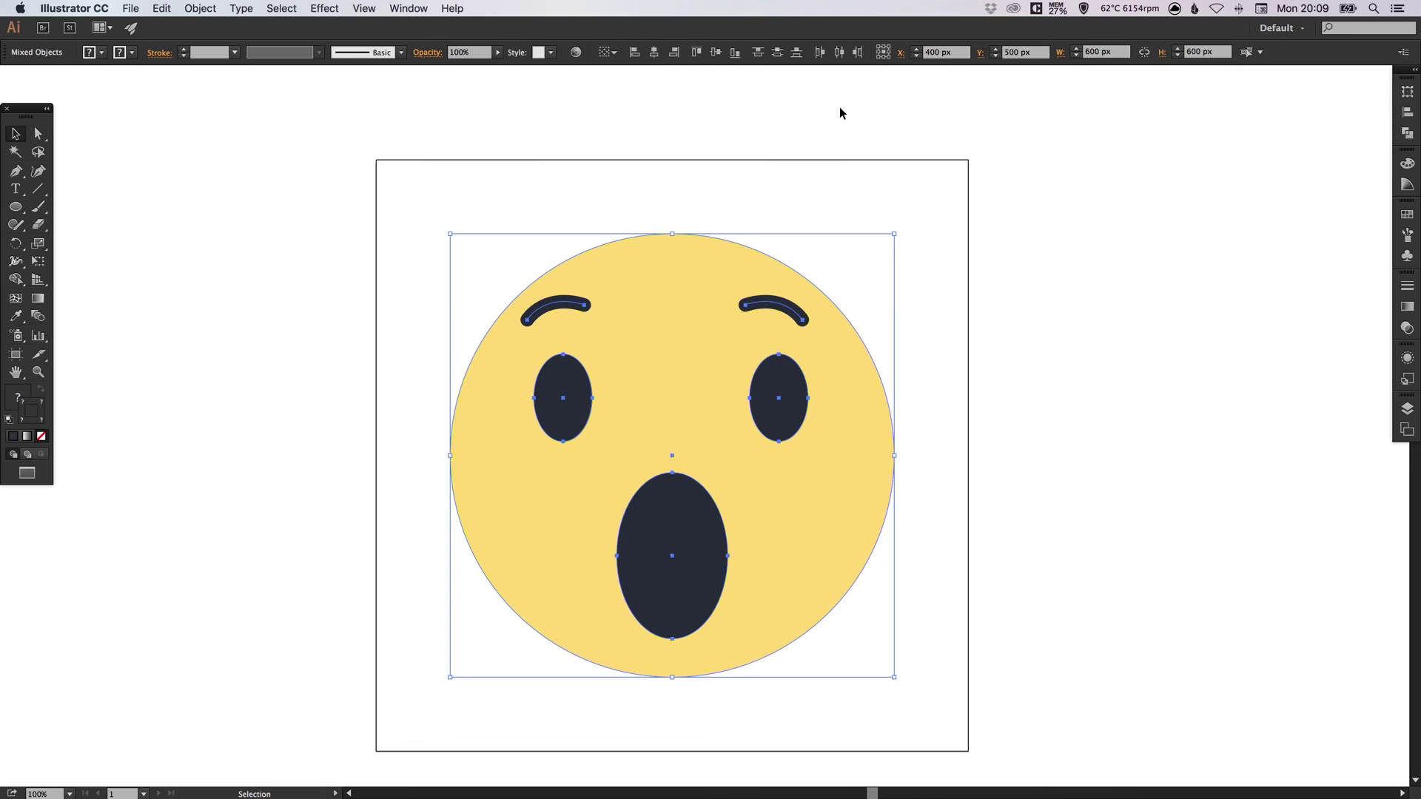
left_click(654, 53)
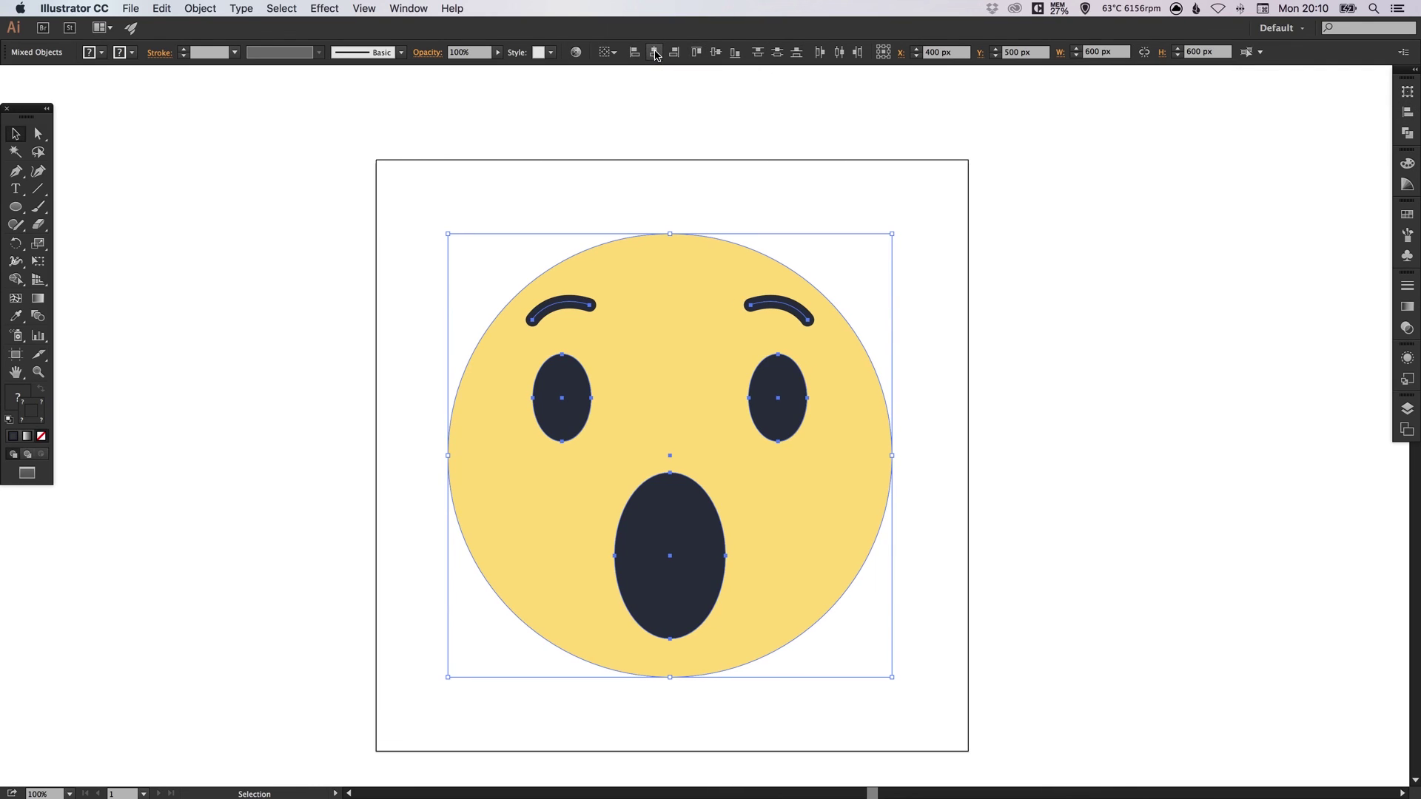
left_click(707, 187)
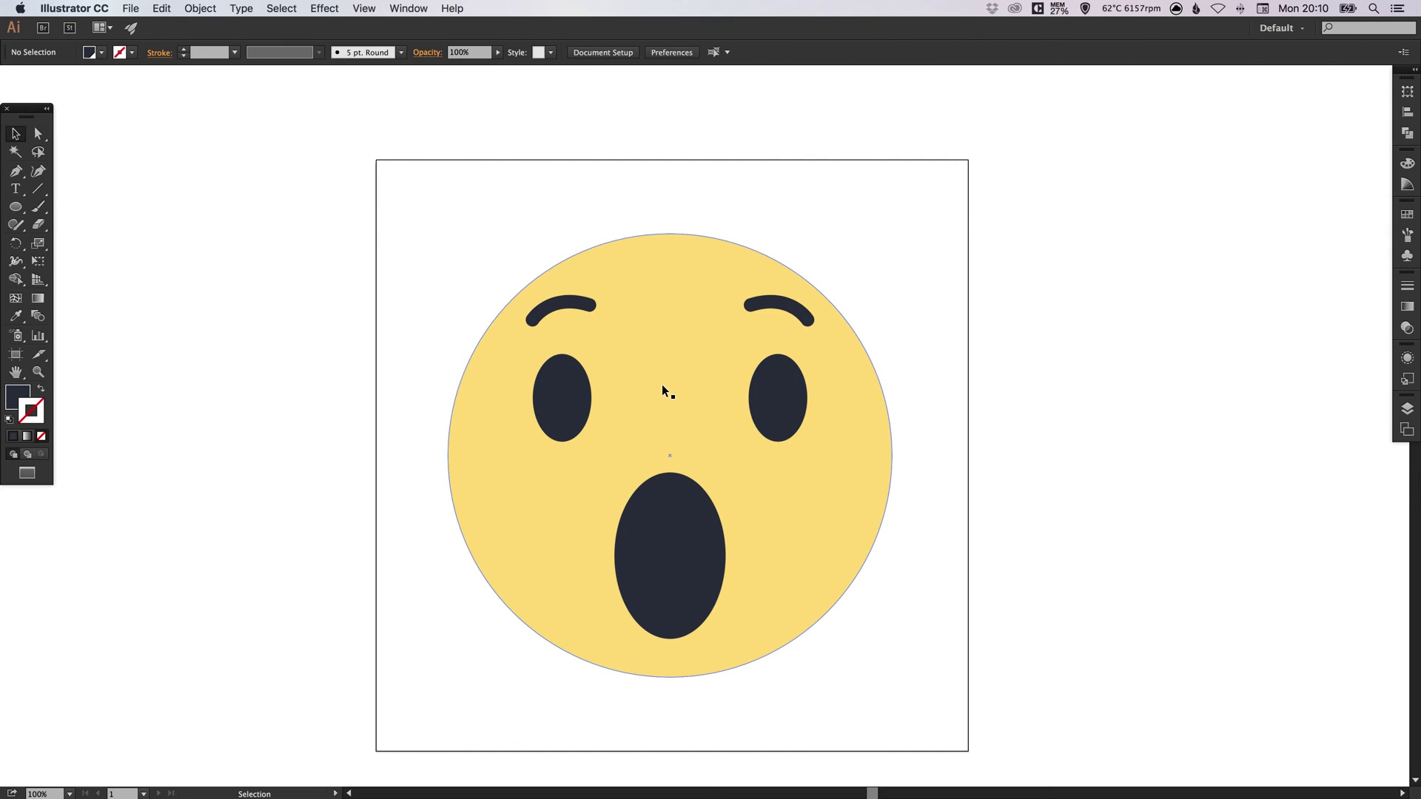